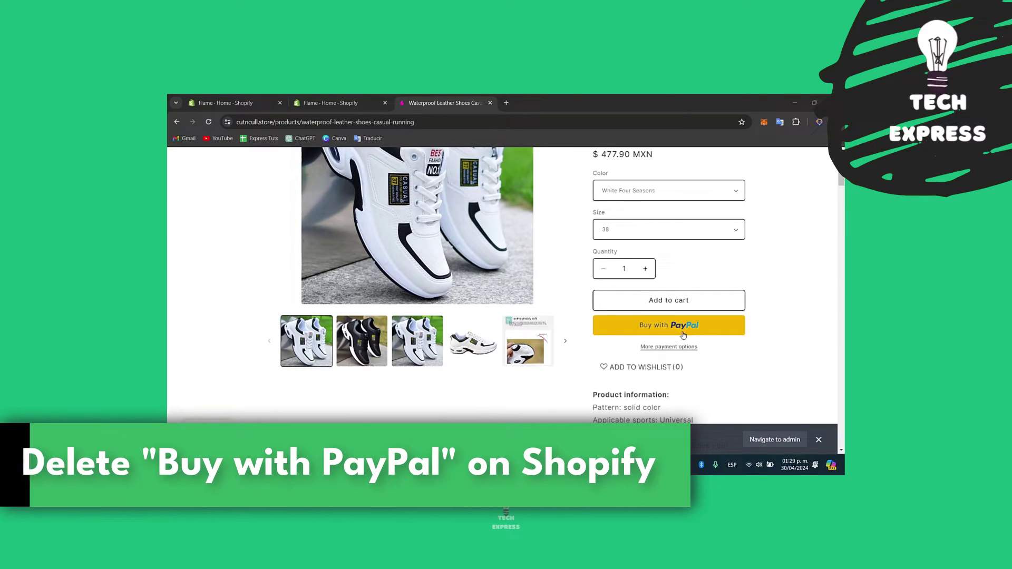
Step: Scroll through the Waterproof Leather Shoes storefront product page to review its contents
scroll(649, 330, "down", 2)
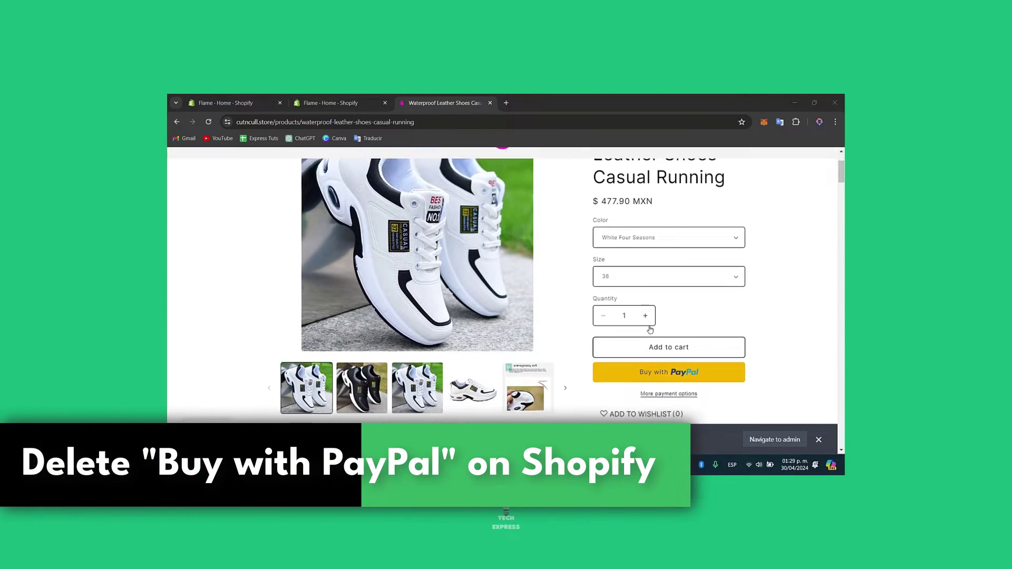
scroll(649, 330, "up", 2)
scroll(728, 330, "down", 1)
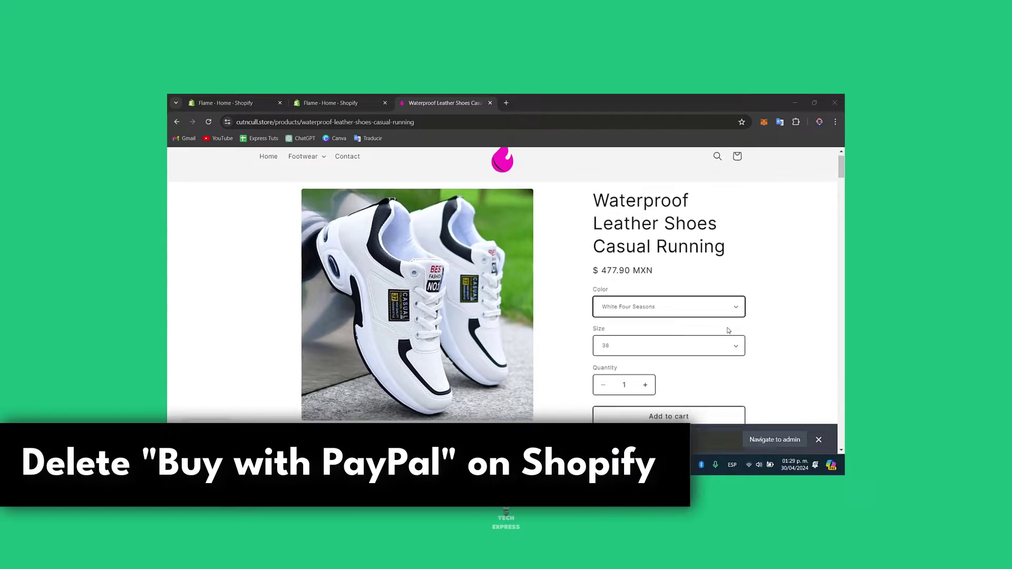
scroll(727, 330, "down", 1)
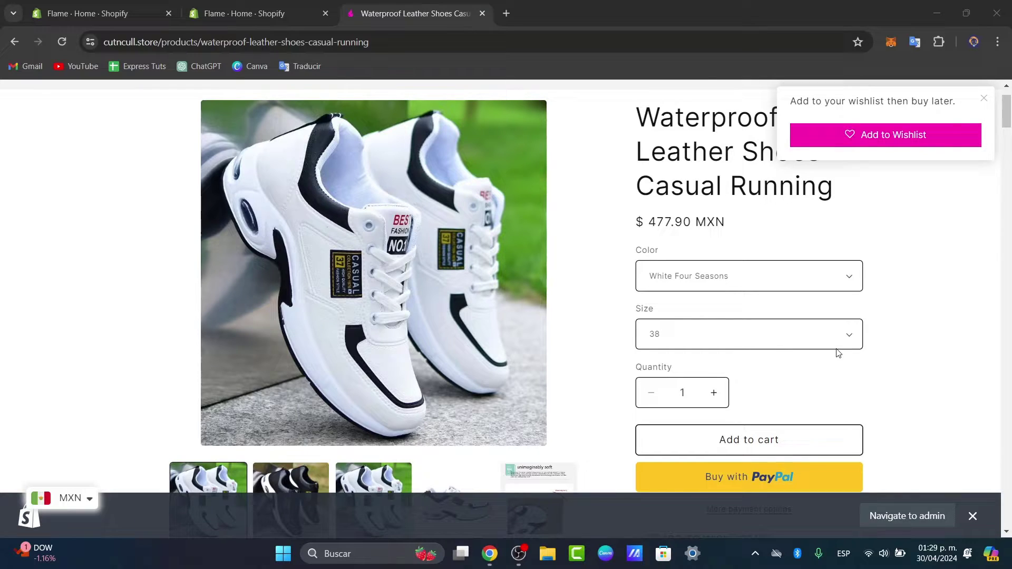
scroll(653, 369, "down", 5)
scroll(685, 358, "up", 6)
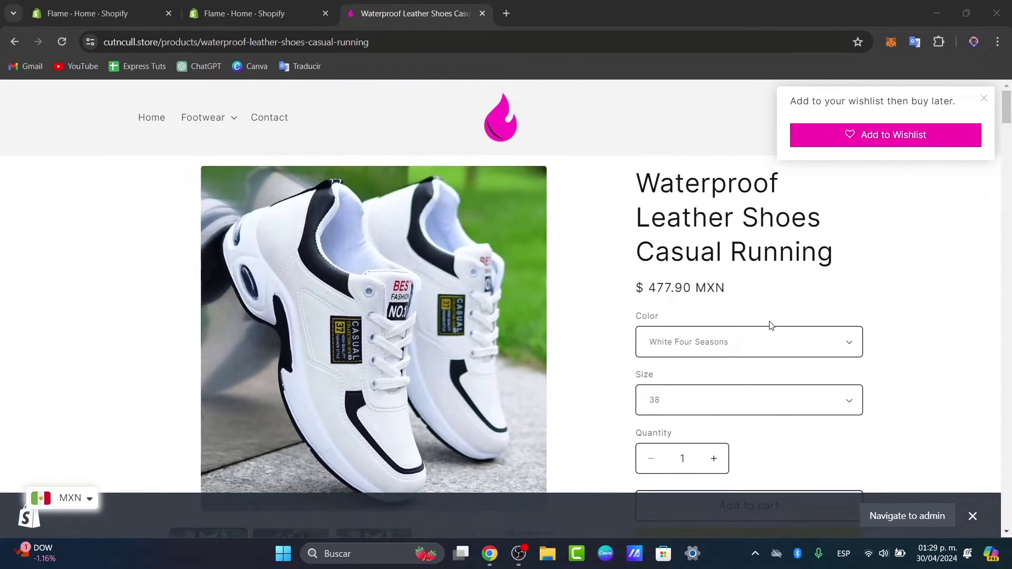
scroll(771, 325, "down", 5)
Step: Go from the admin home into Settings and open the Payments page
left_click(258, 13)
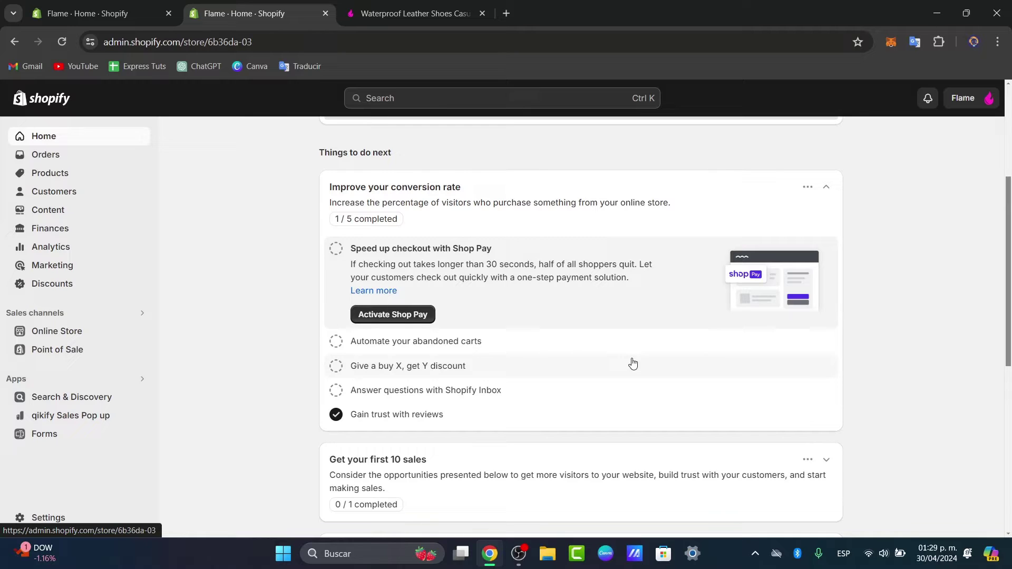
left_click(65, 521)
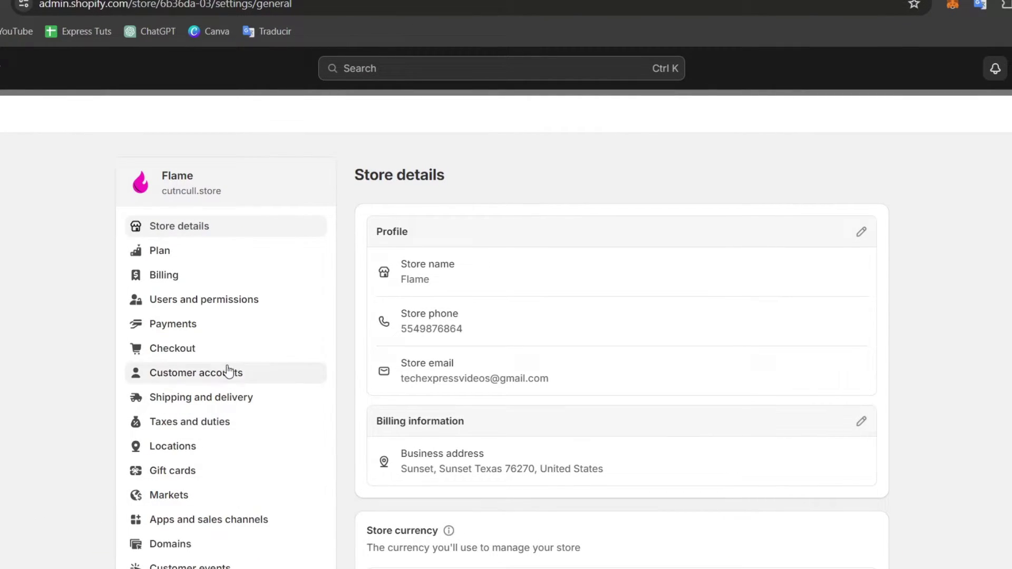
left_click(199, 336)
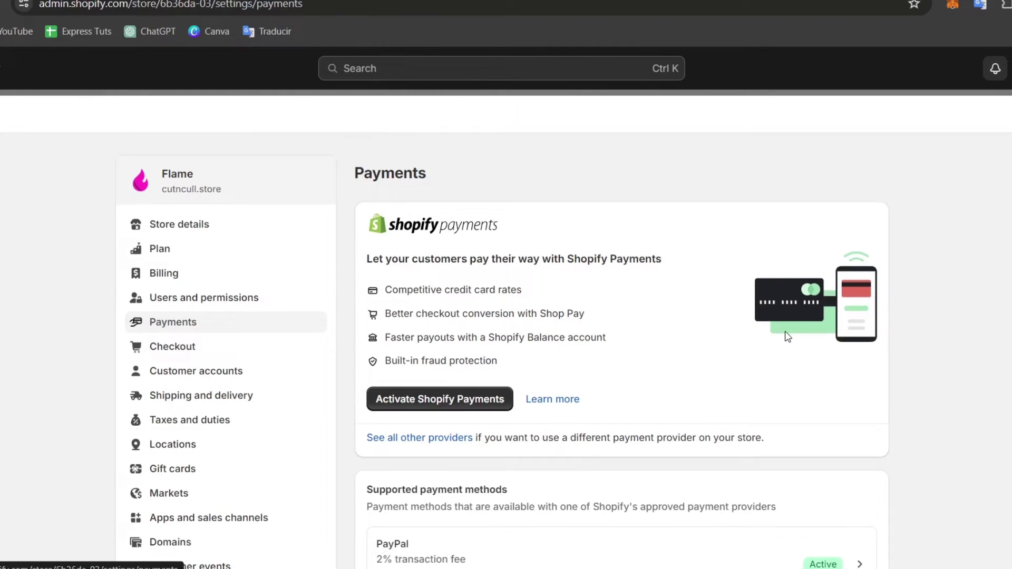
scroll(787, 336, "down", 5)
scroll(788, 337, "down", 2)
scroll(787, 335, "up", 1)
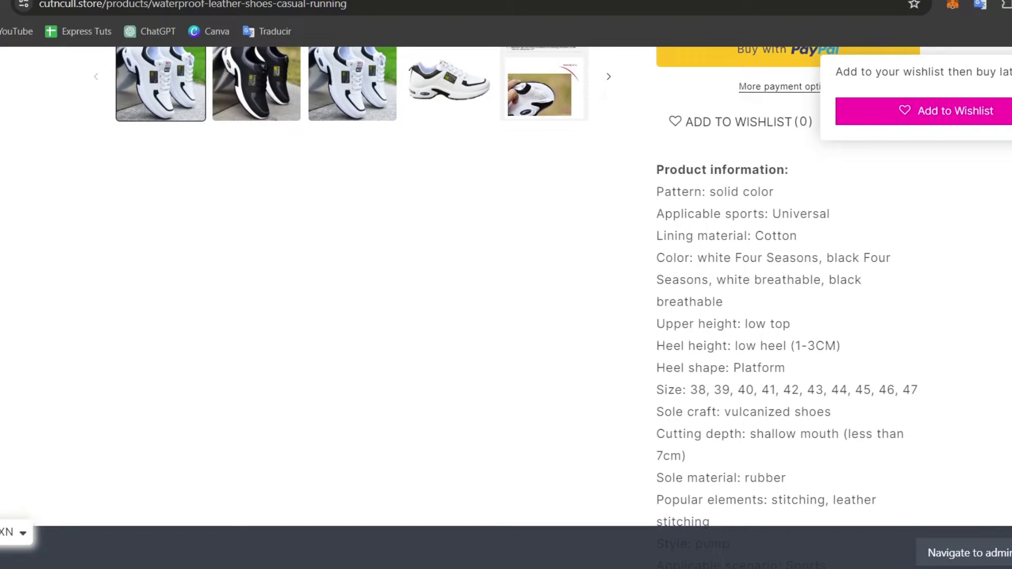
scroll(915, 189, "up", 7)
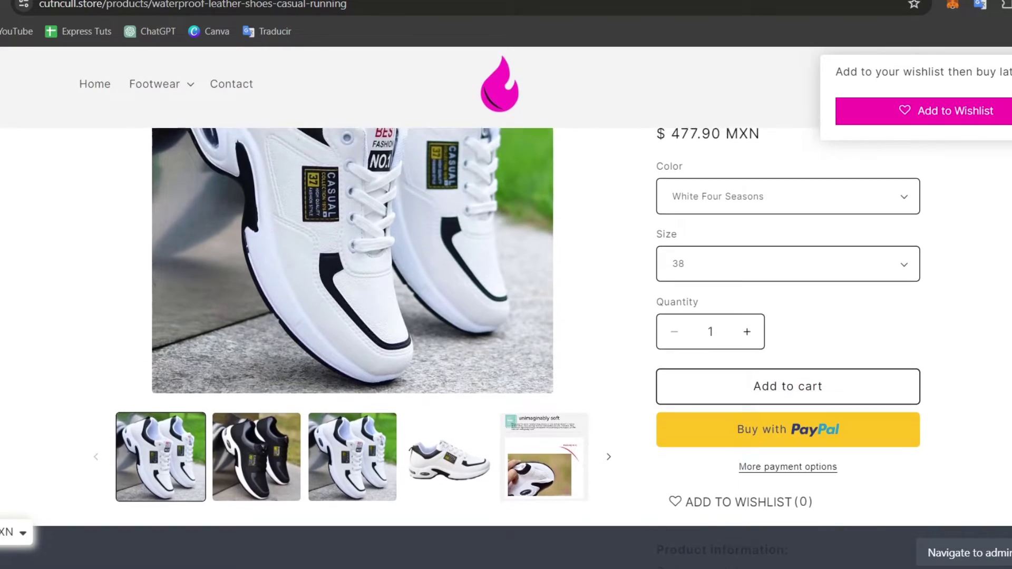
scroll(930, 337, "down", 1)
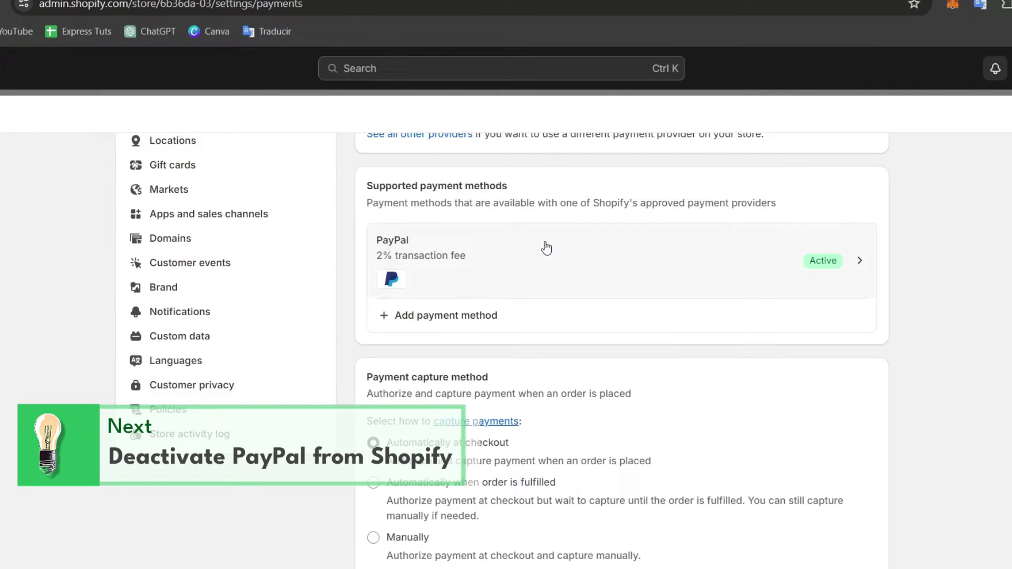
Step: Deactivate PayPal Express Checkout from its settings and confirm the deactivation
left_click(547, 248)
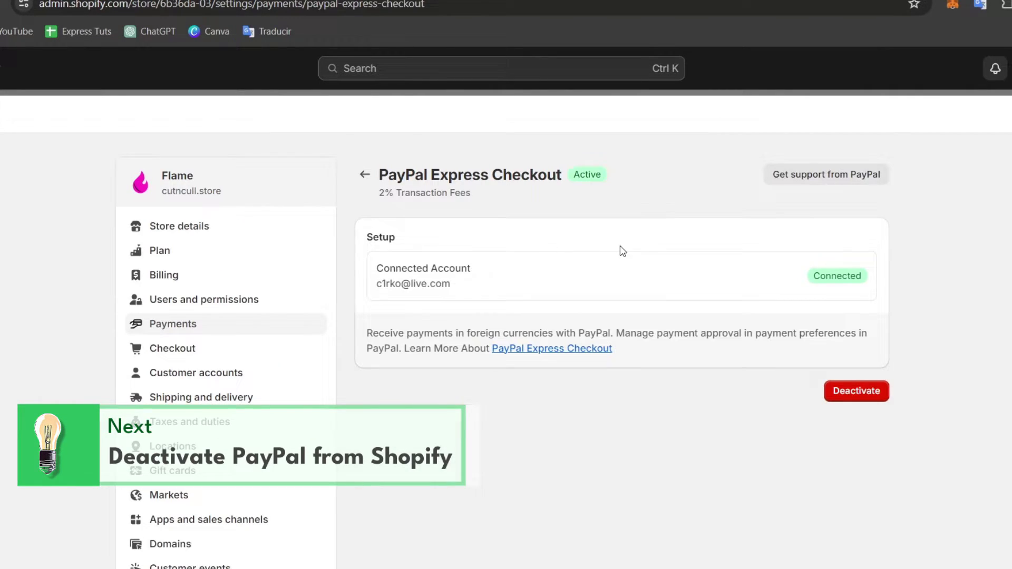
left_click(871, 401)
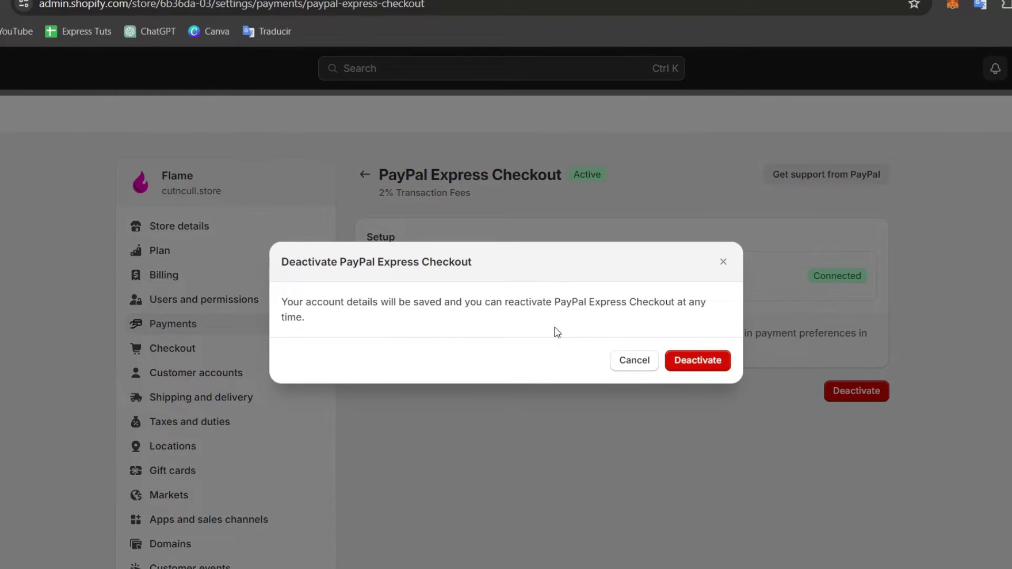
left_click(699, 363)
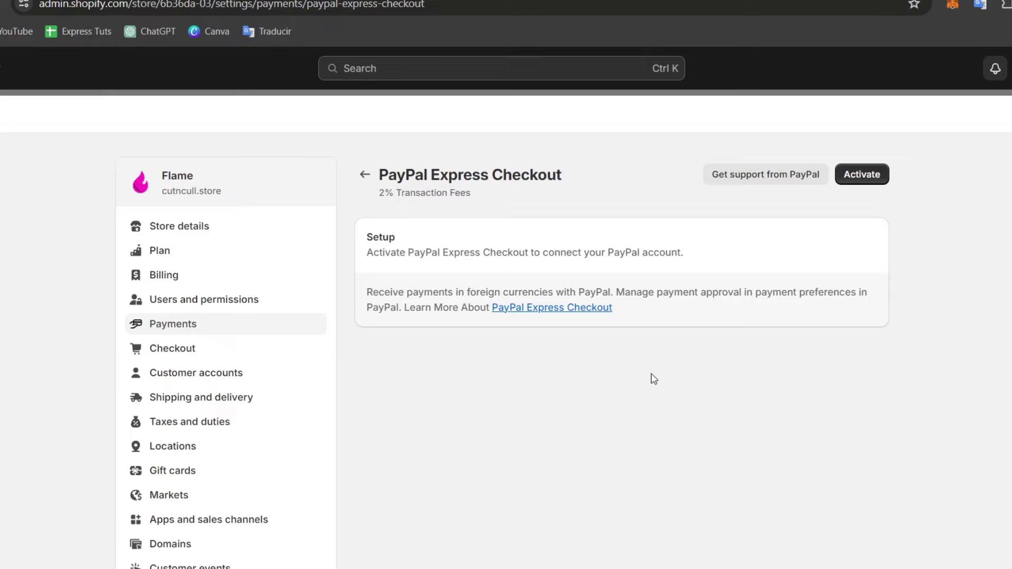
key("Escape")
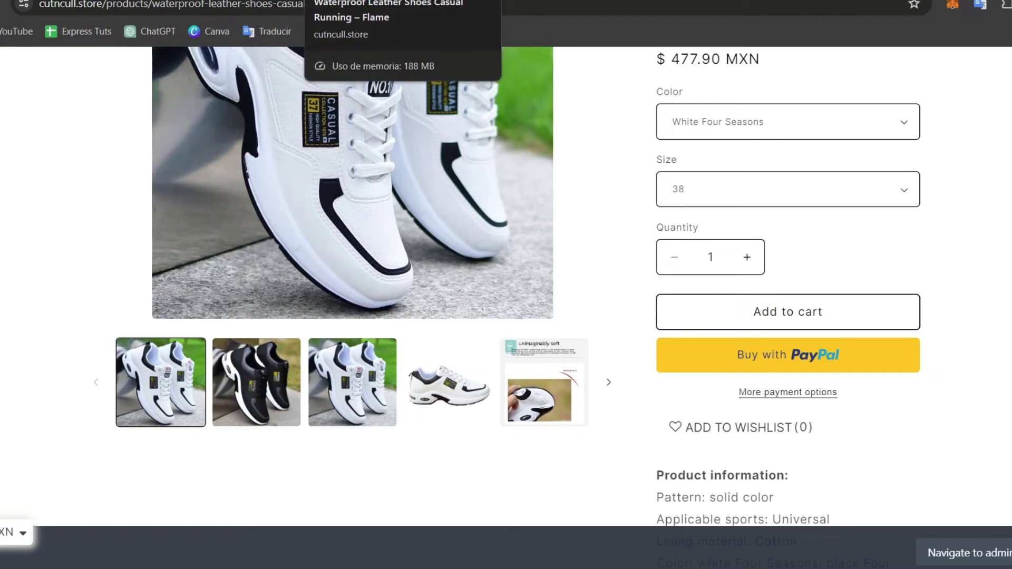
Step: Open the theme editor for the live Spotlight theme from Online Store
left_click(173, 1)
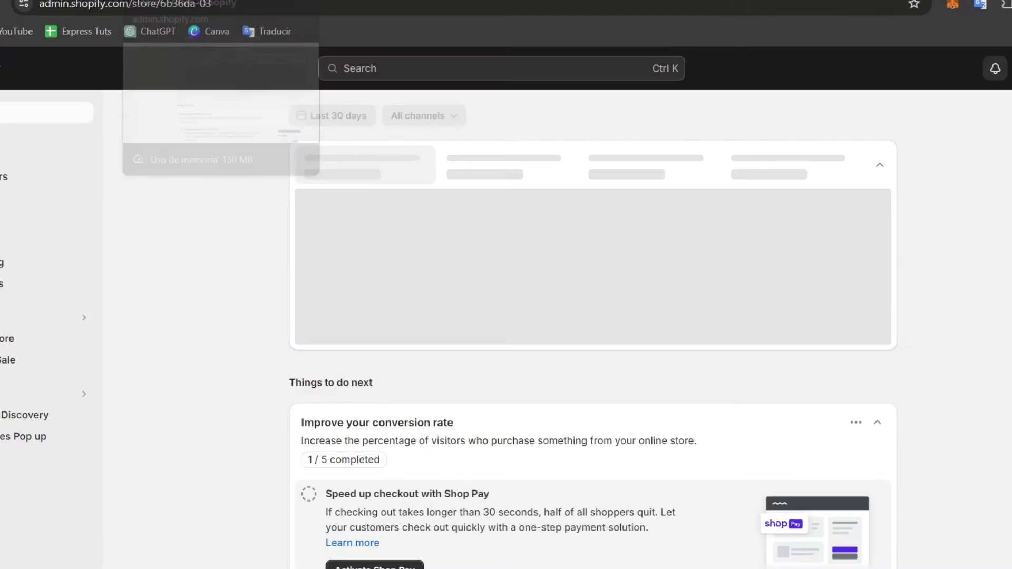
left_click(27, 343)
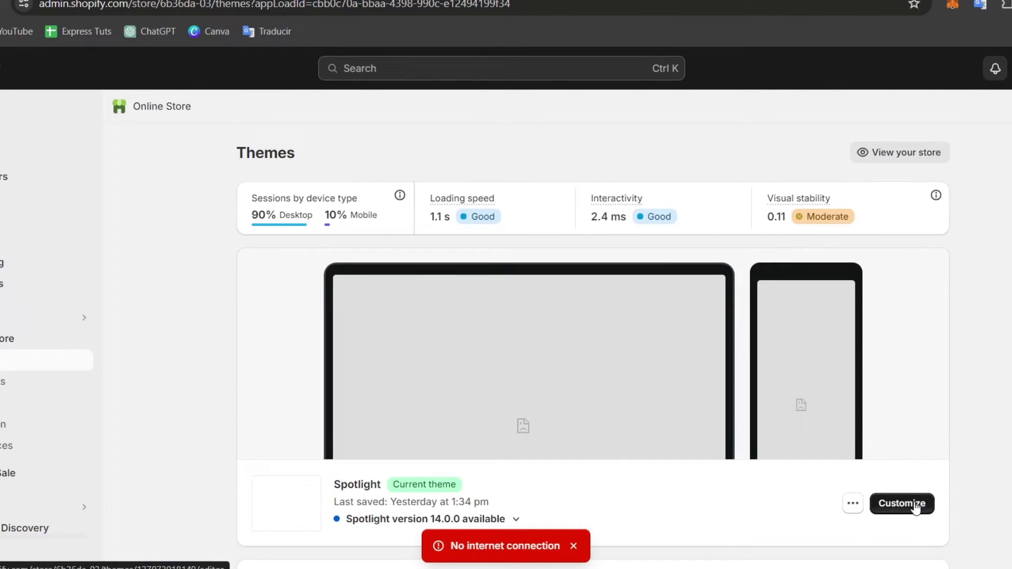
left_click(915, 508)
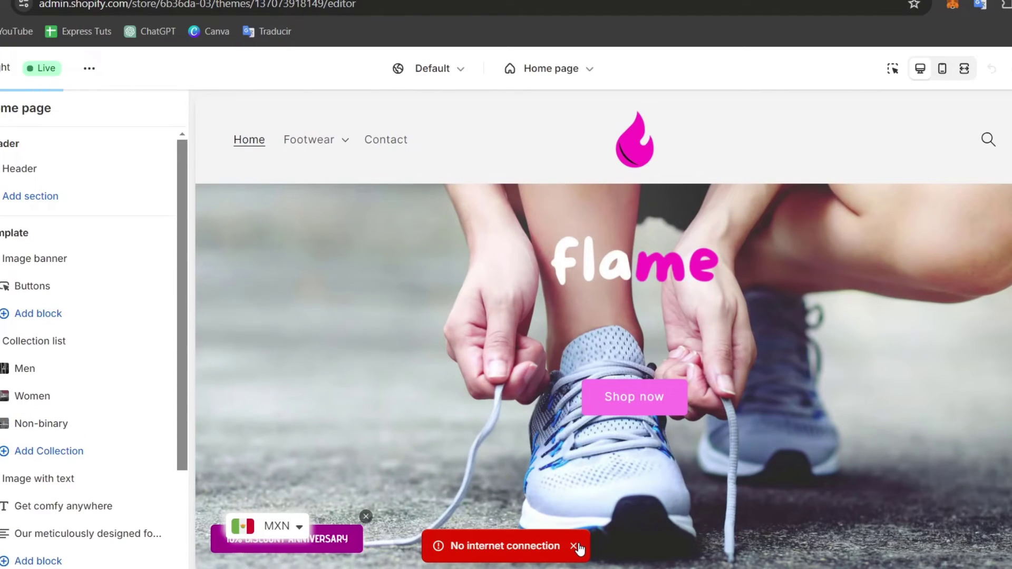
left_click(575, 547)
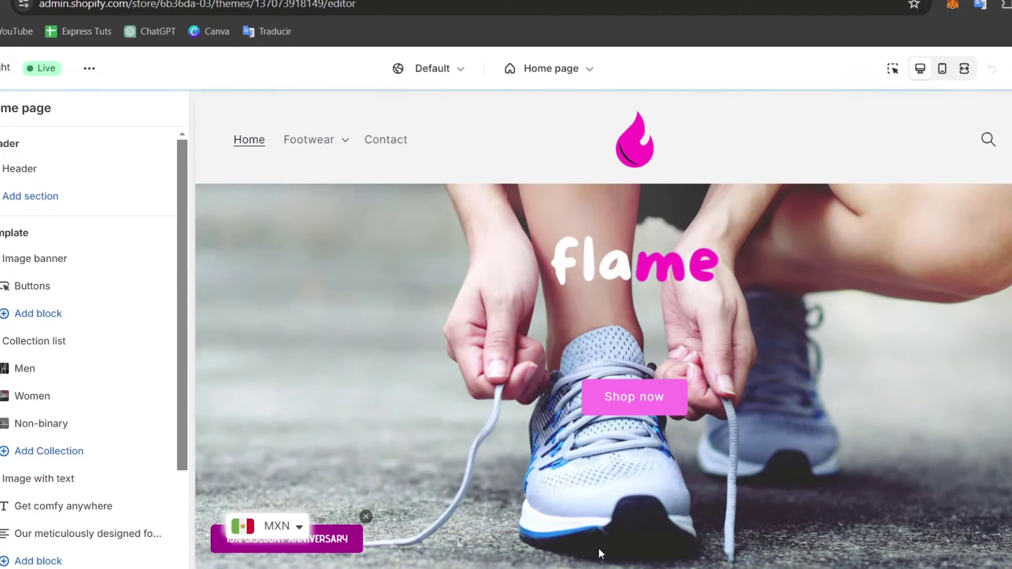
Step: Switch the editor preview to the Products > Default product template
left_click(561, 72)
left_click(569, 154)
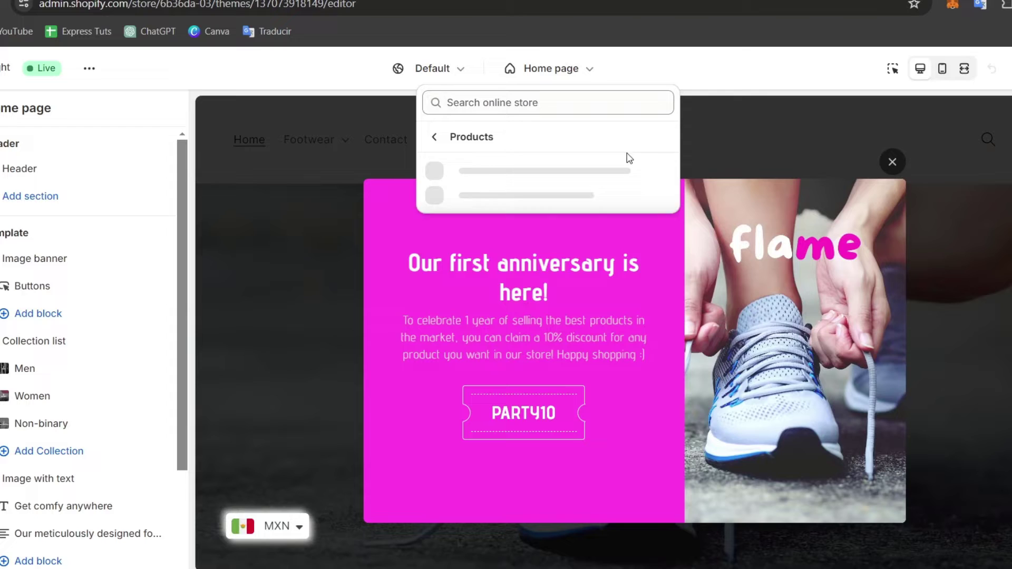
left_click(557, 183)
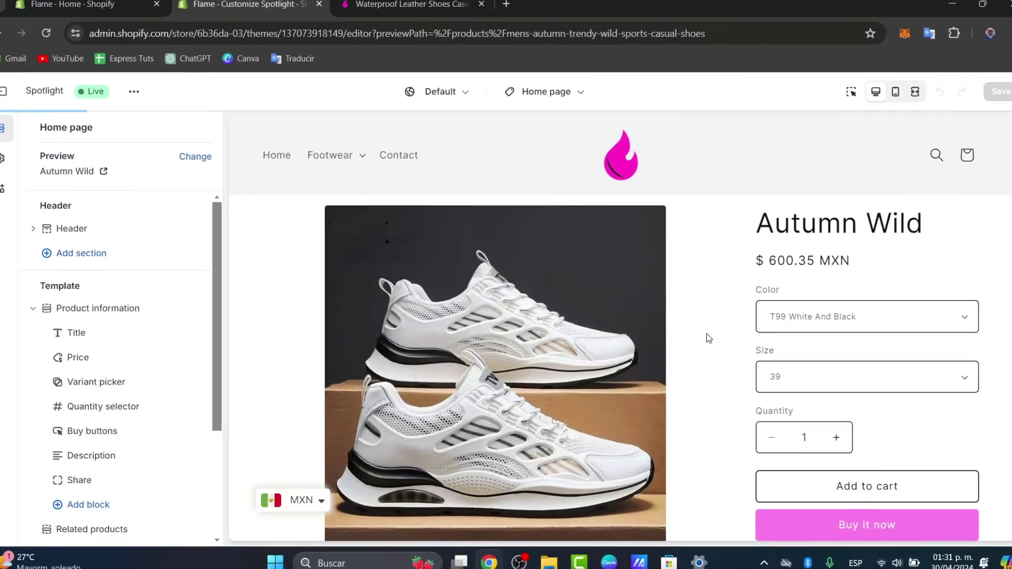
Step: Test the Buy it now checkout on the Autumn Wild preview, then return to the editor
scroll(727, 344, "down", 3)
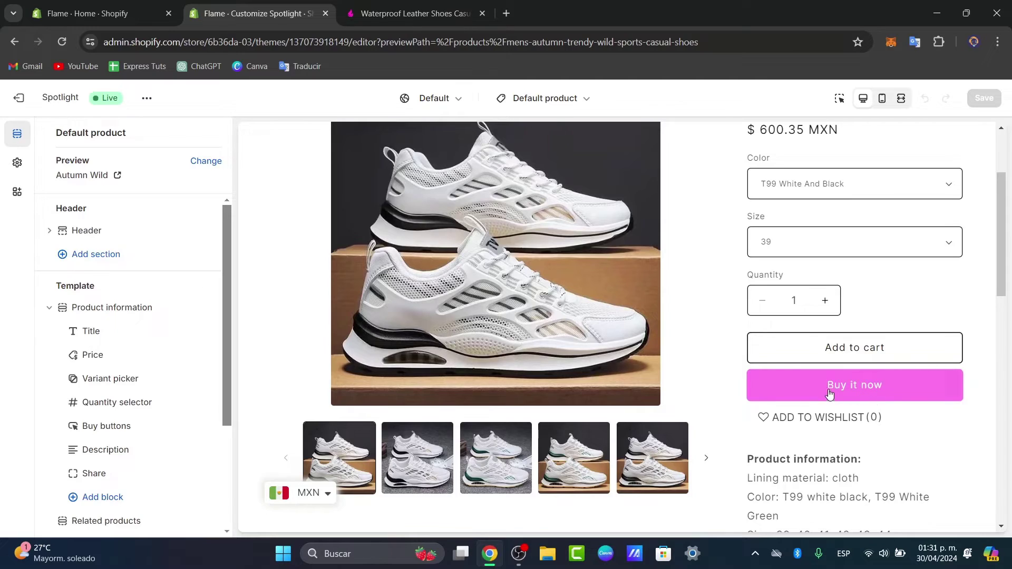
left_click(756, 376)
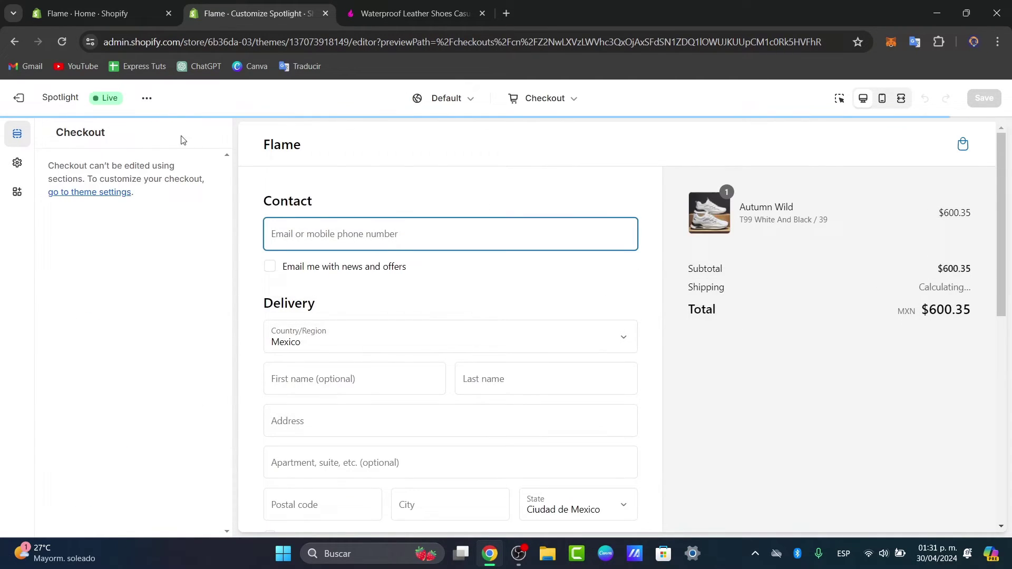
left_click(14, 42)
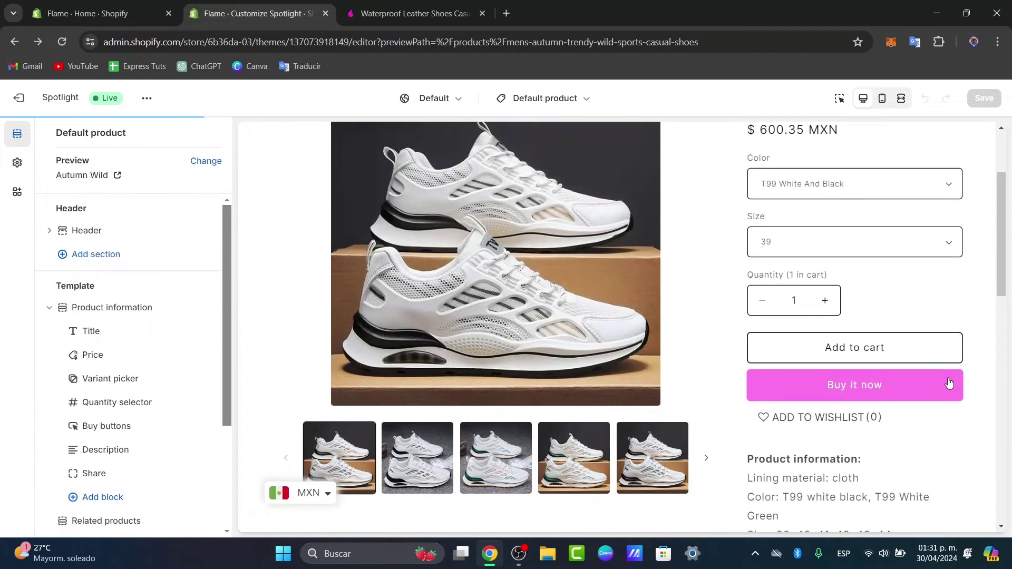
scroll(195, 376, "down", 3)
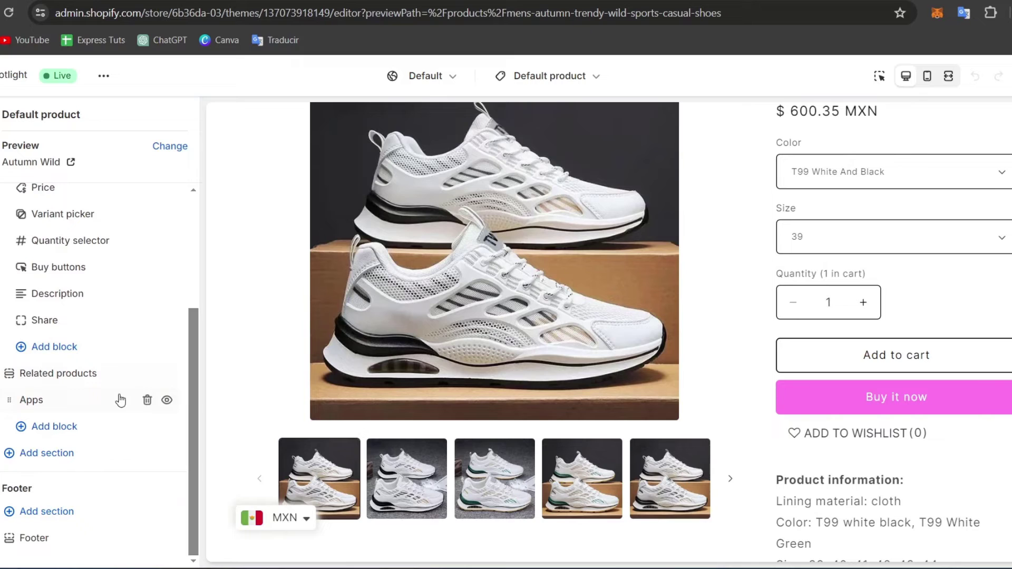
Step: In the Buy buttons block, uncheck Show dynamic checkout buttons, leaving the gift card recipient form enabled
left_click(63, 270)
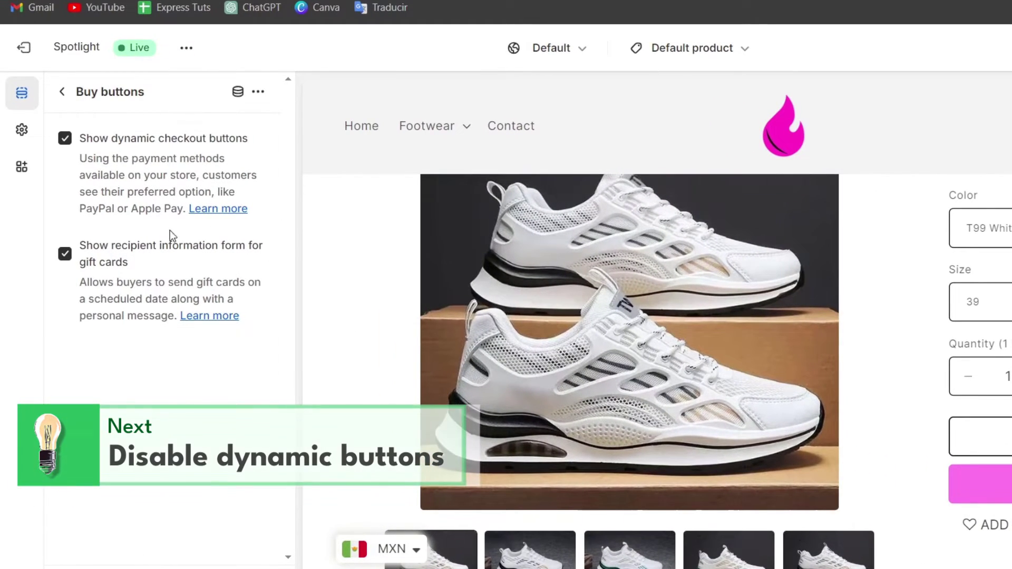
left_click_drag(110, 140, 255, 148)
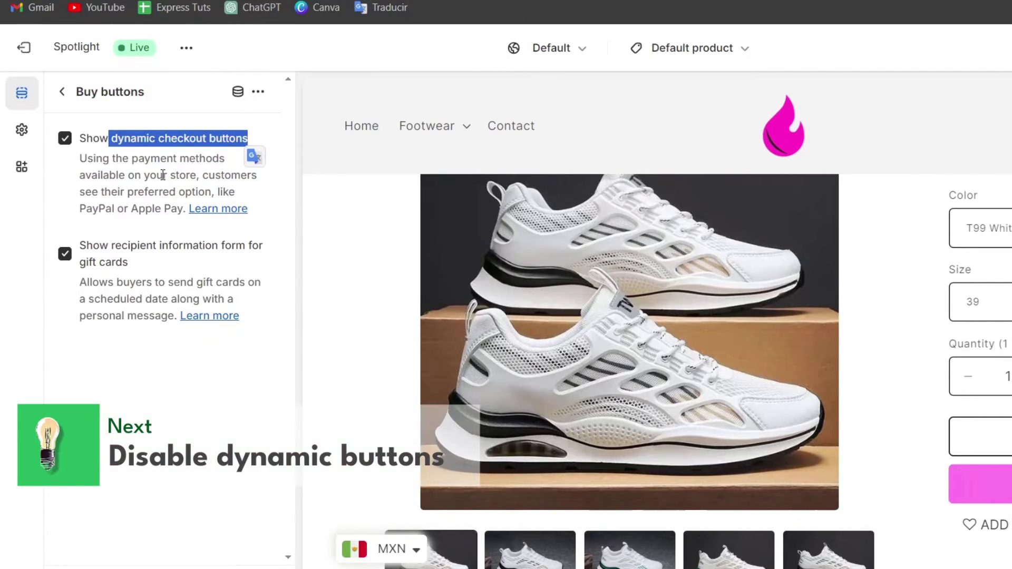
left_click_drag(158, 192, 183, 210)
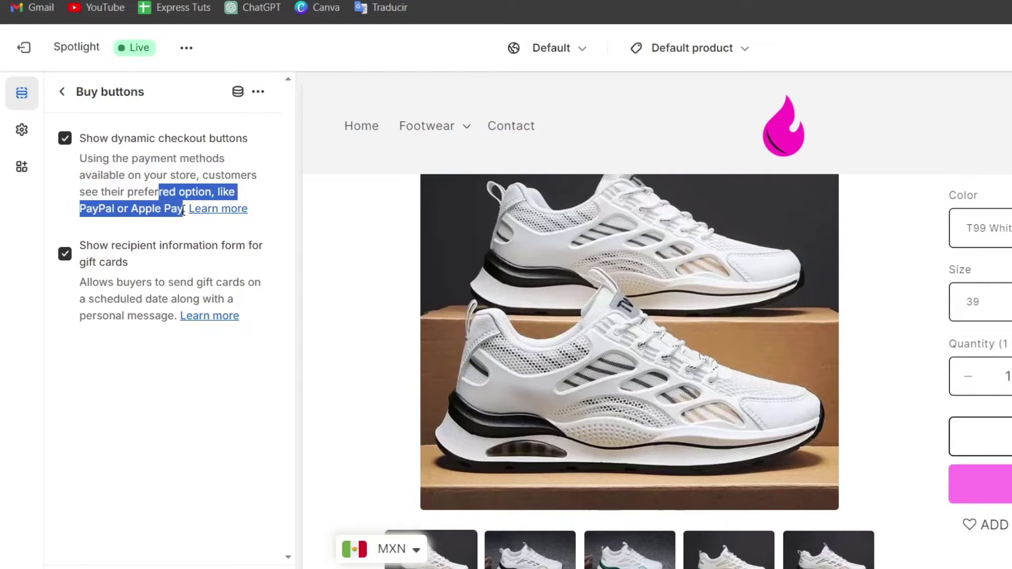
left_click(69, 136)
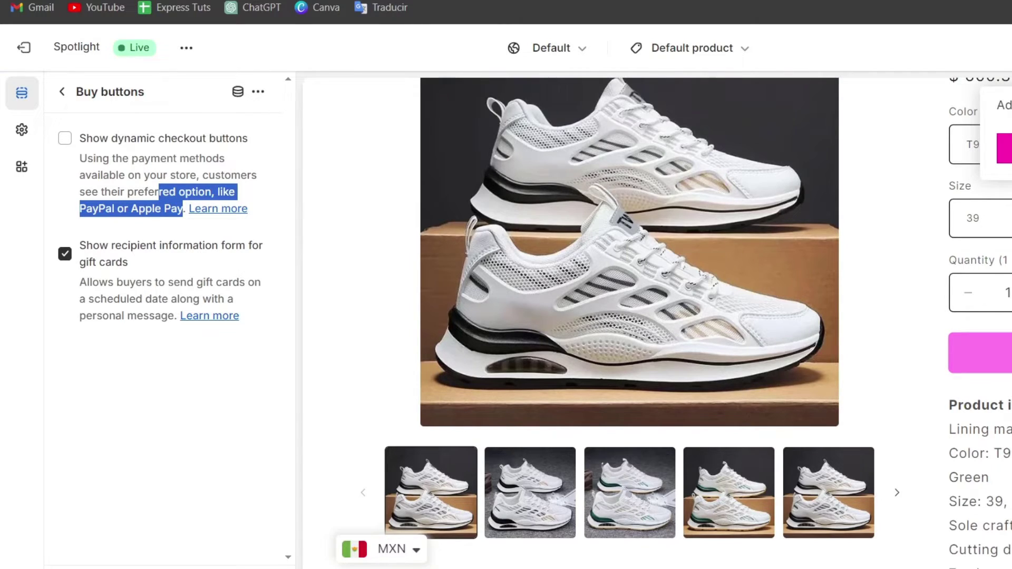
left_click(187, 370)
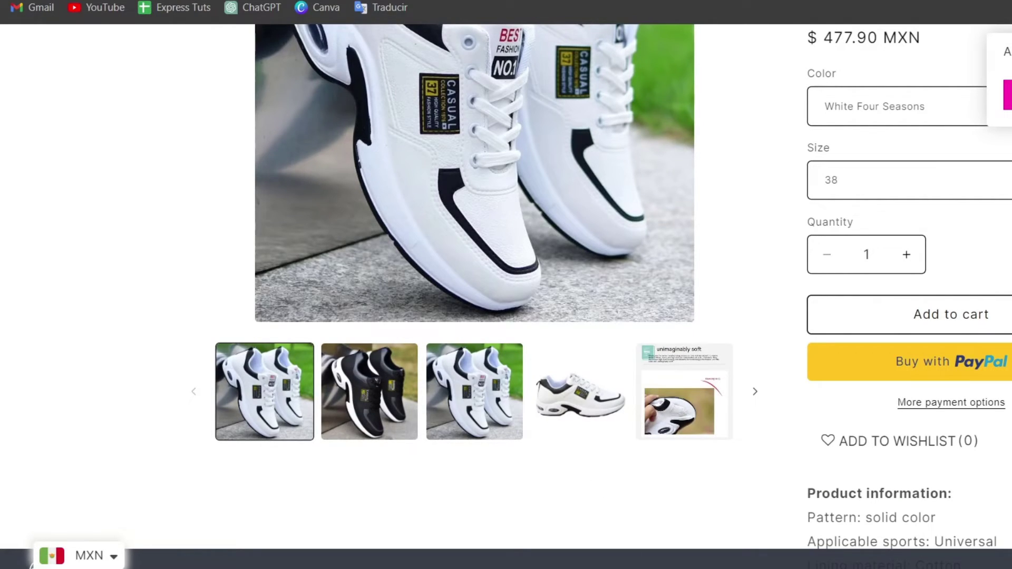
Step: Load the product page in a new incognito window and check whether Buy with PayPal still appears
right_click(620, 566)
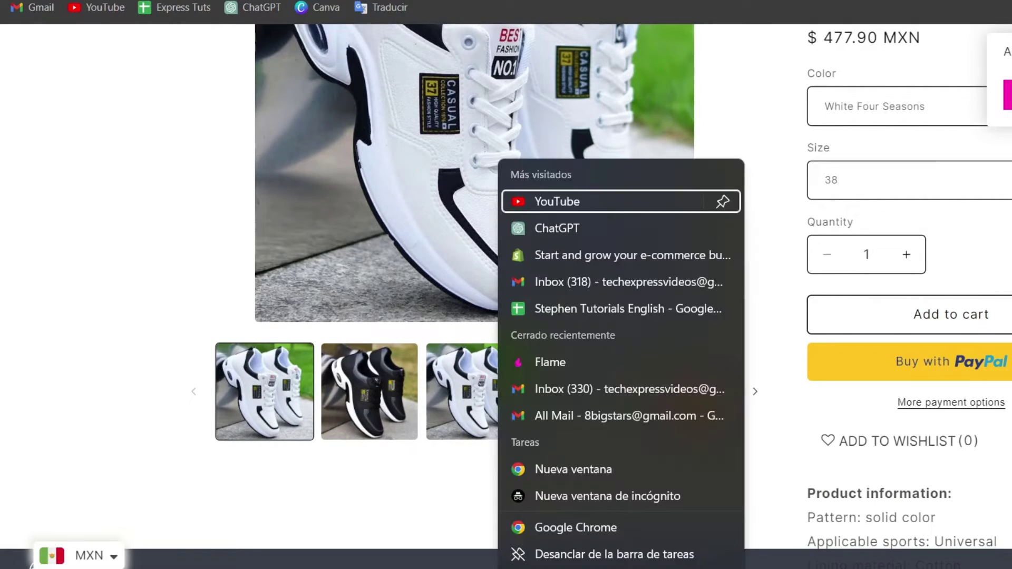
left_click(609, 501)
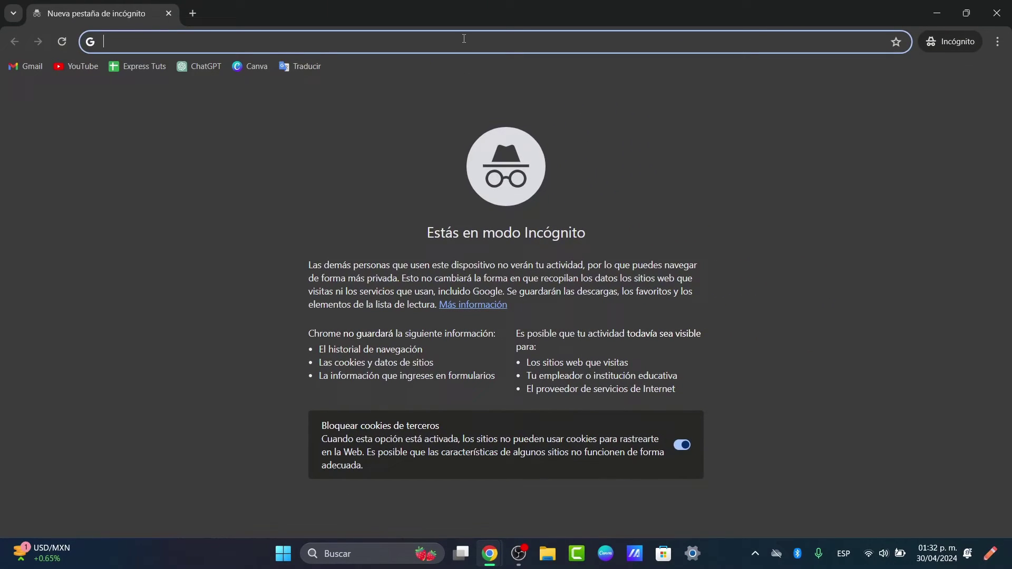
type("https://cutncull.store/products/waterproof-leather-shoes-casual-running")
key("Return")
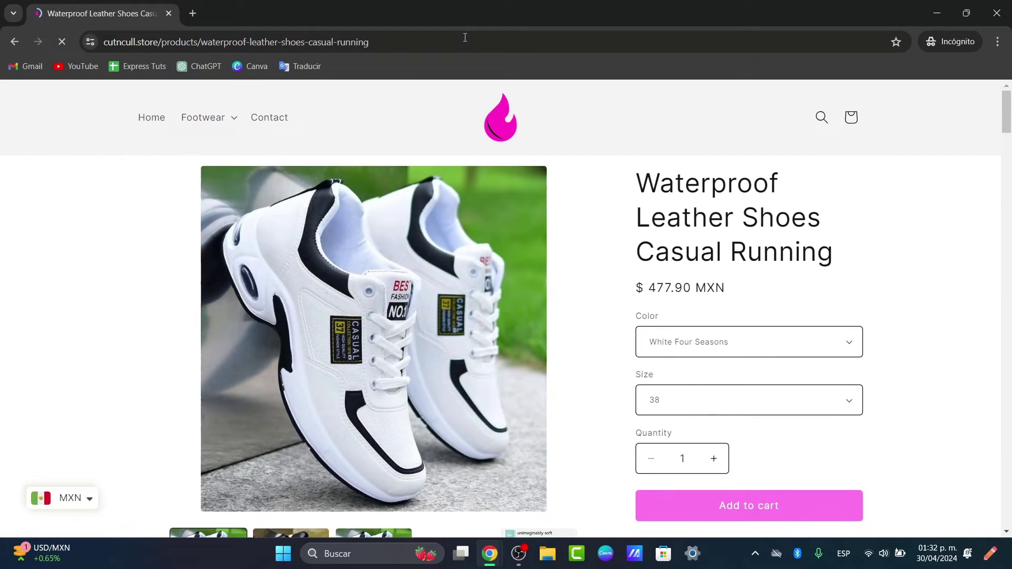
scroll(642, 167, "down", 3)
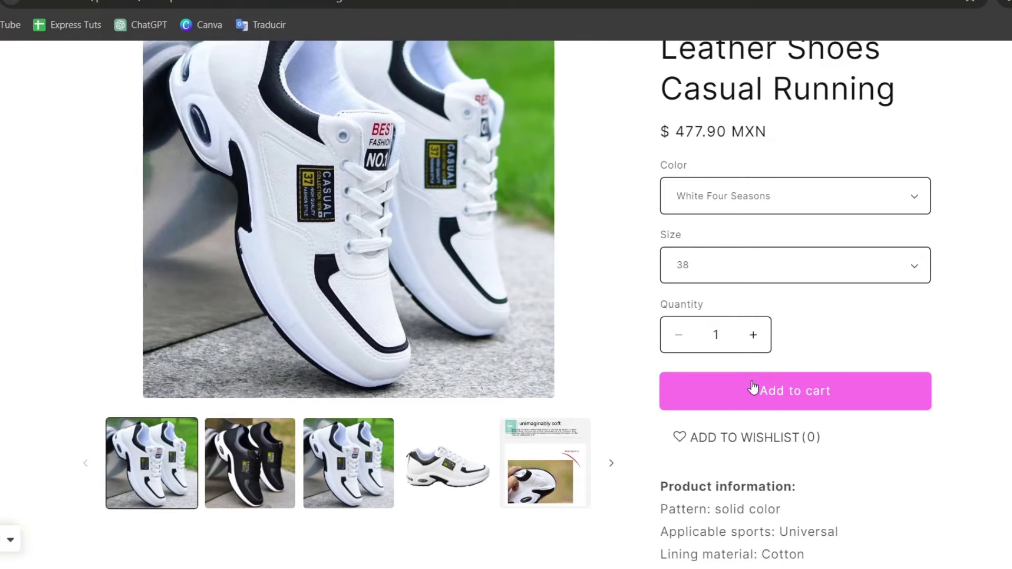
left_click(181, 4)
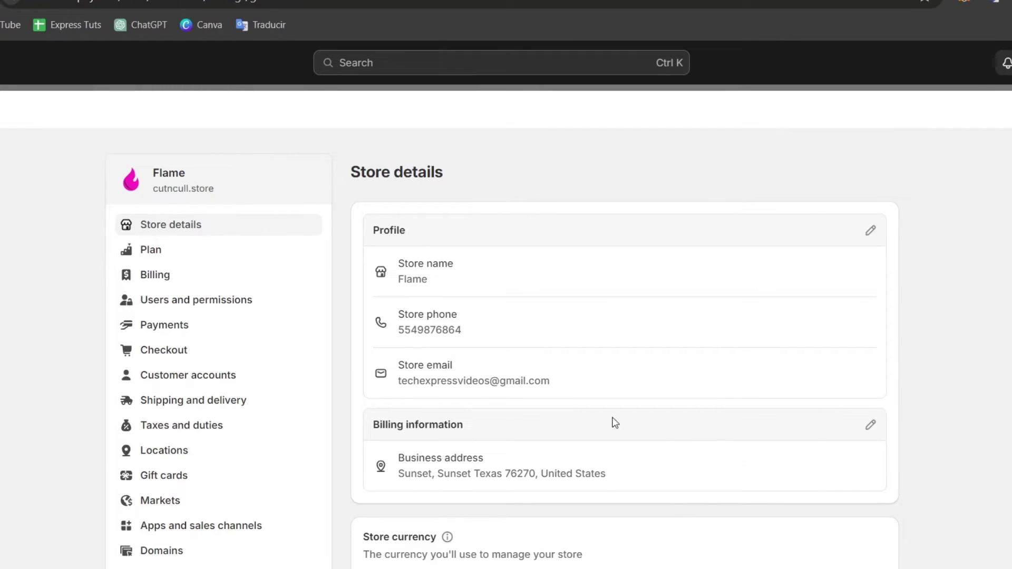
Step: Open the Payments page from the Settings sidebar
left_click(251, 324)
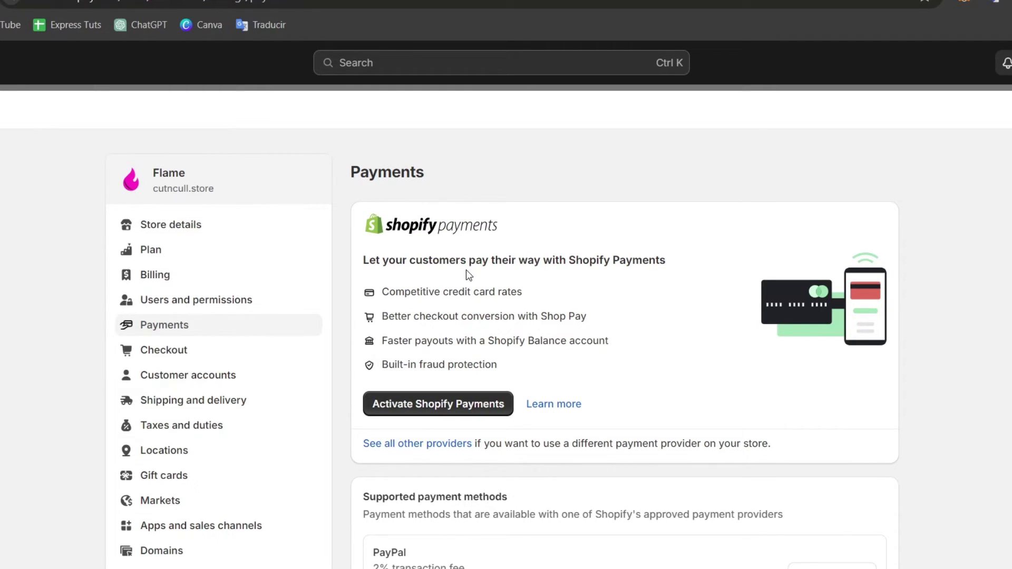
Step: Open and browse the full list of third-party payment providers
left_click(468, 446)
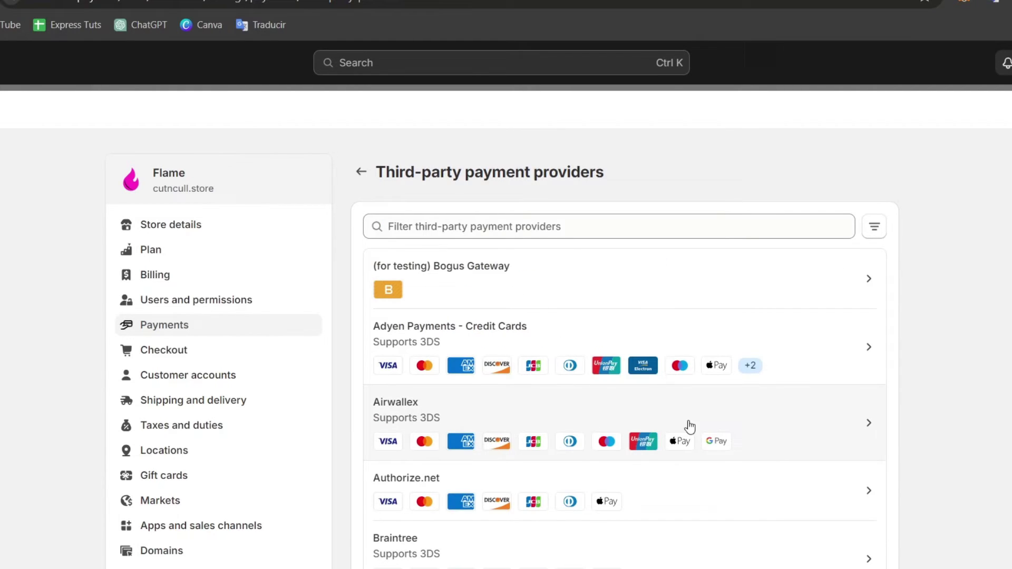
scroll(742, 404, "down", 1)
scroll(742, 405, "down", 10)
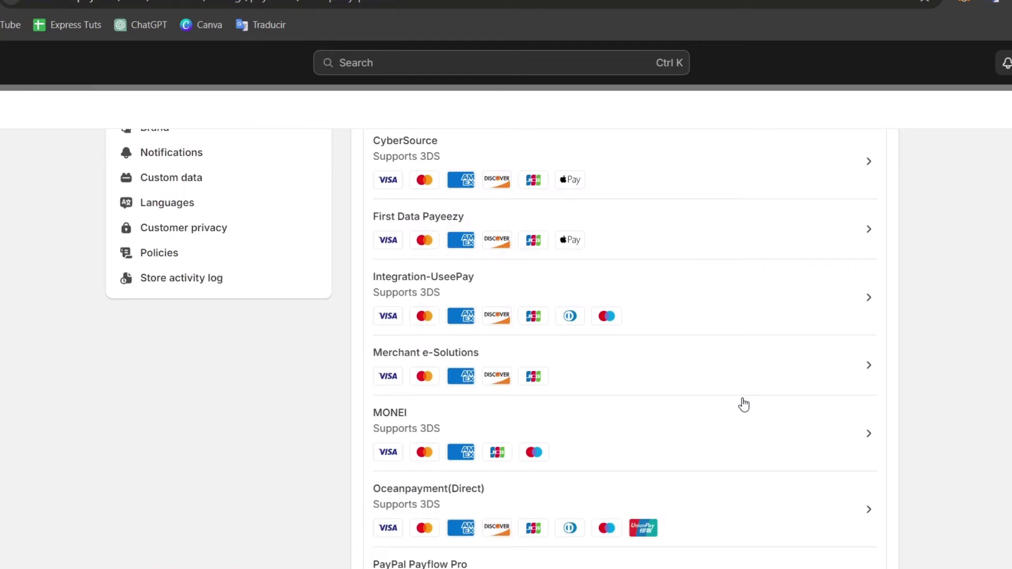
scroll(741, 405, "up", 12)
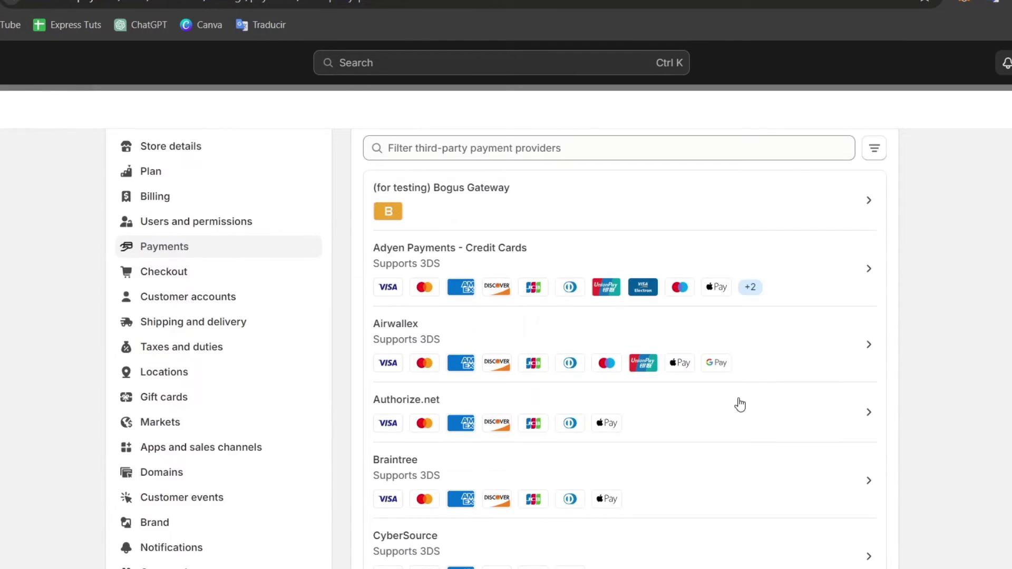
Step: Filter providers by Visa, Mastercard, Apple Pay and Google Pay, then open Adyen Payments - Credit Cards
left_click(864, 231)
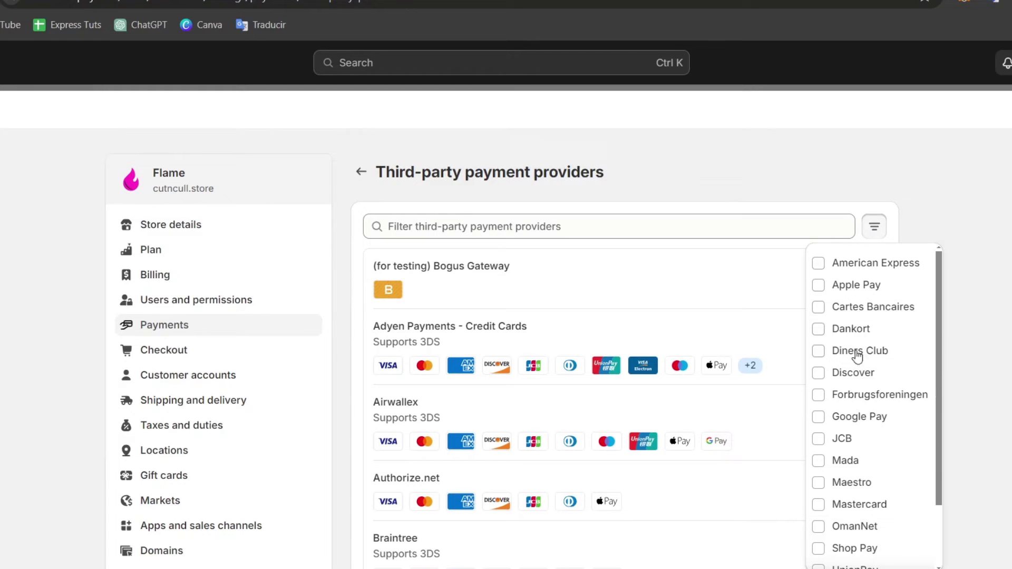
scroll(844, 360, "down", 2)
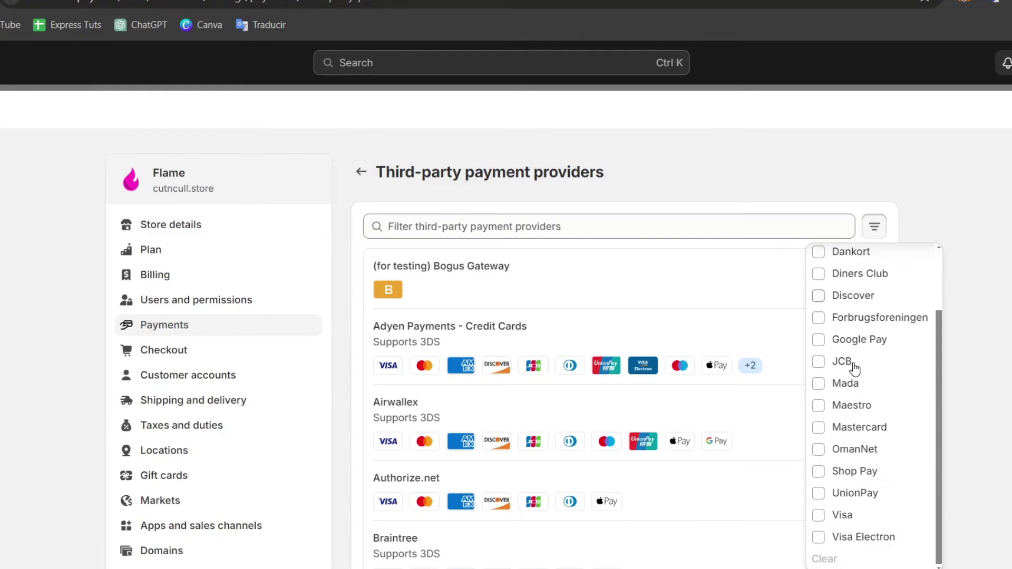
left_click(822, 517)
left_click(820, 427)
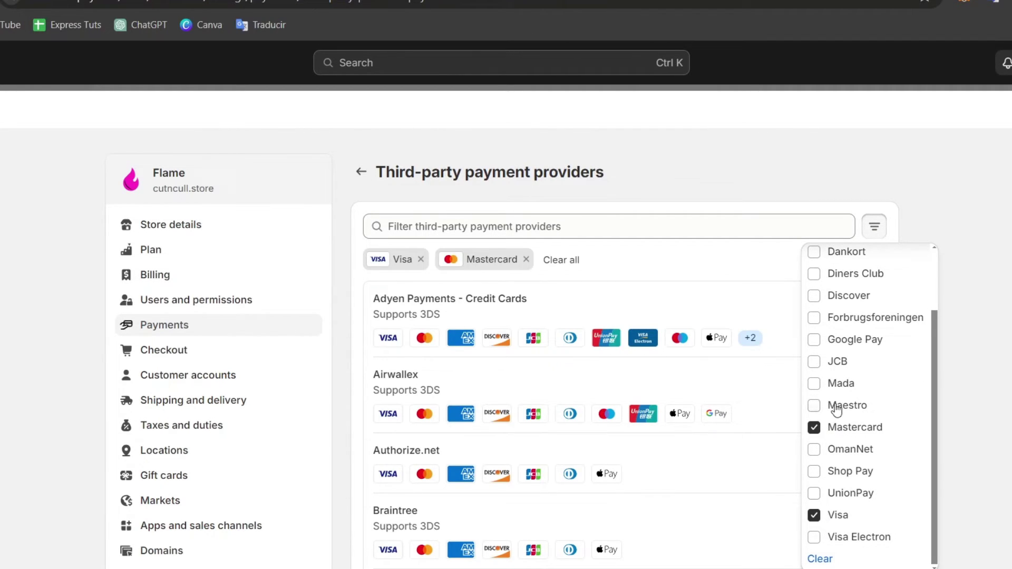
scroll(890, 414, "up", 2)
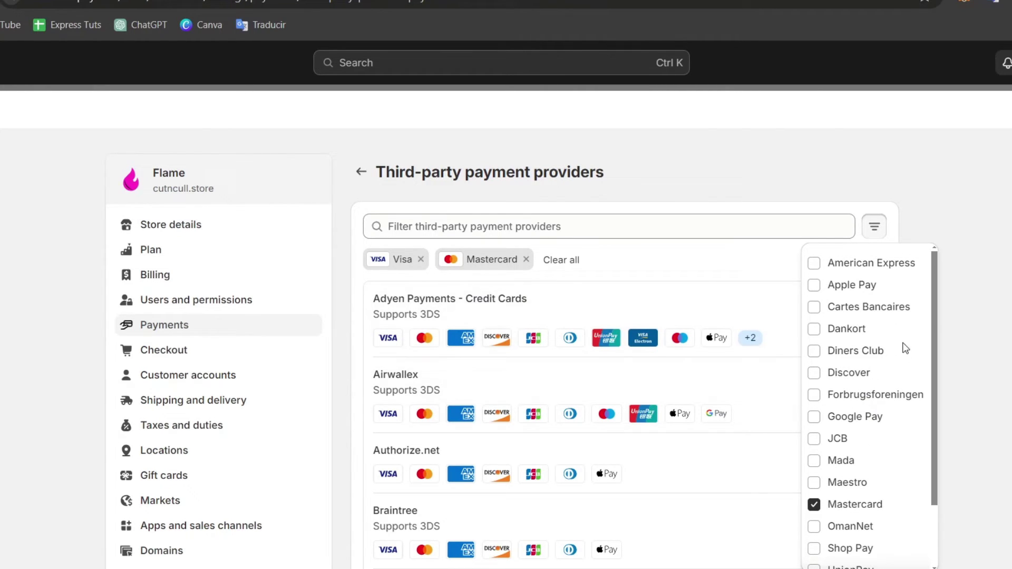
left_click(875, 290)
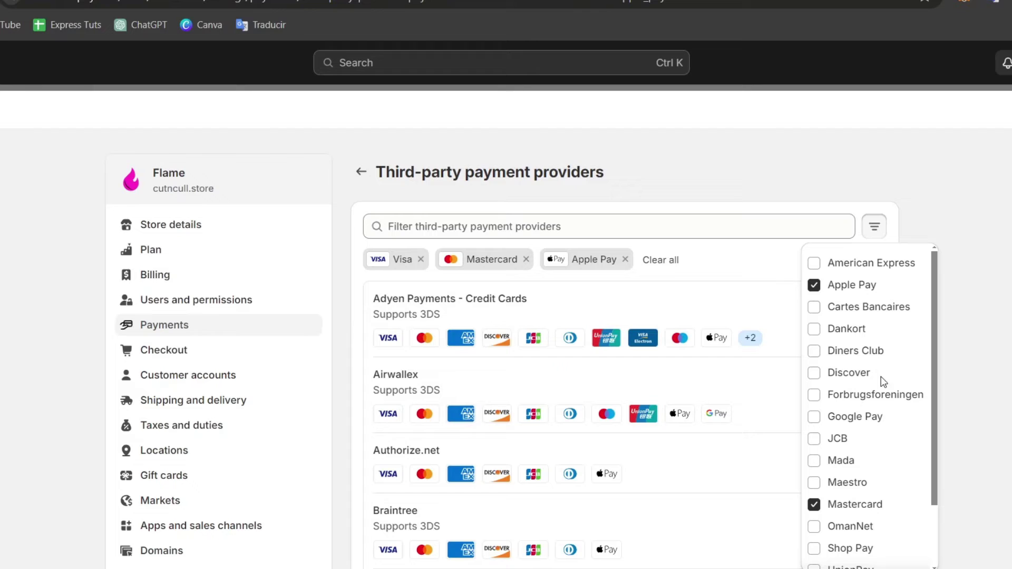
left_click(878, 417)
left_click(955, 255)
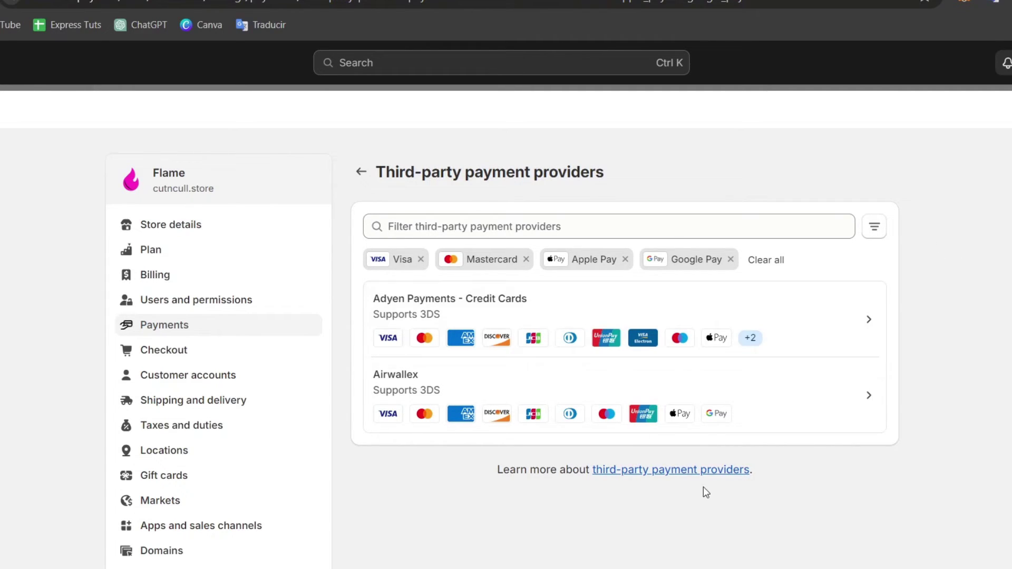
left_click(641, 315)
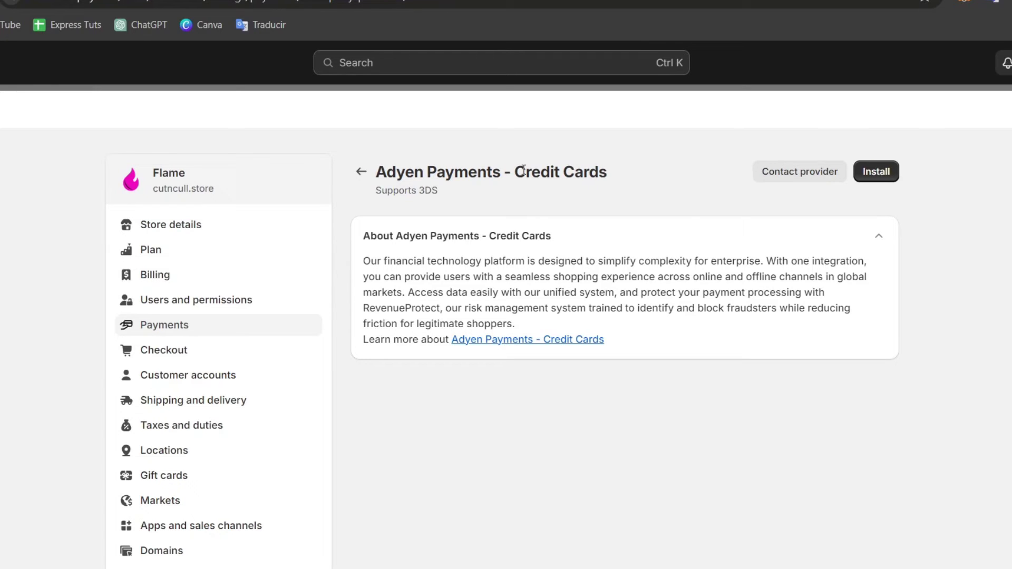
Step: Check Stripe's card settings (Visa, Mastercard, American Express, Apple Pay enabled), then return to admin Home
left_click(361, 171)
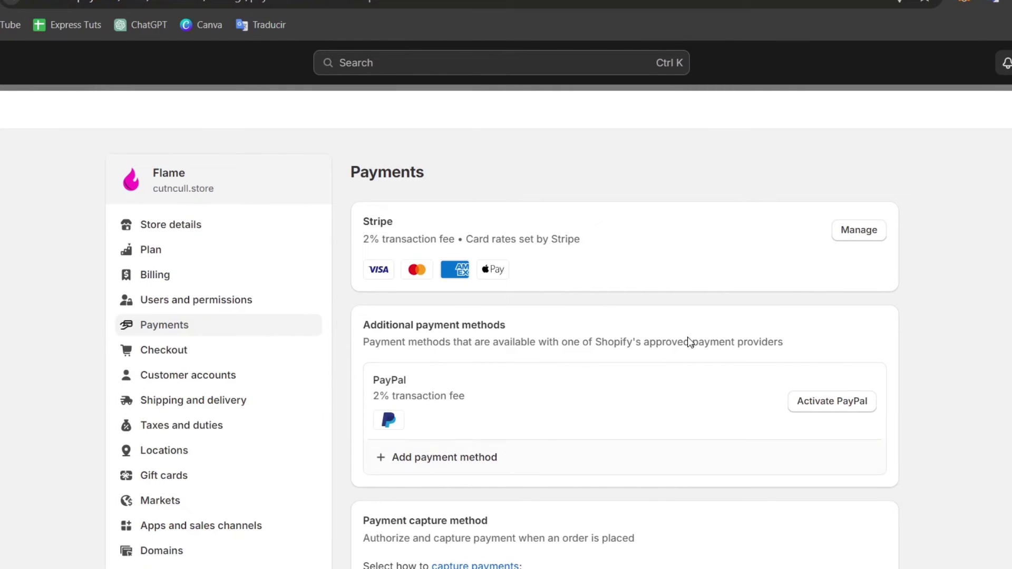
left_click(845, 238)
scroll(695, 306, "down", 2)
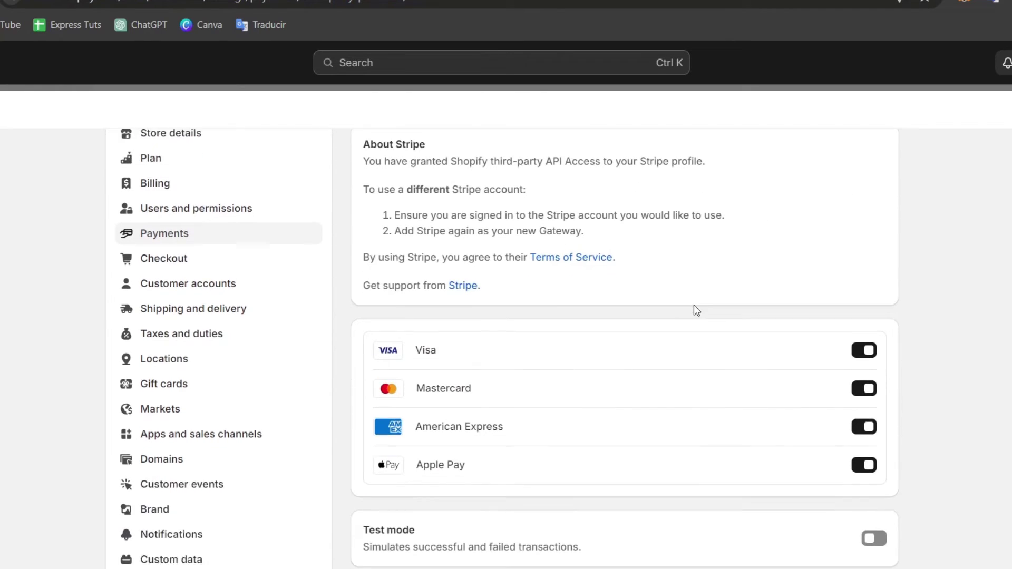
scroll(697, 310, "down", 1)
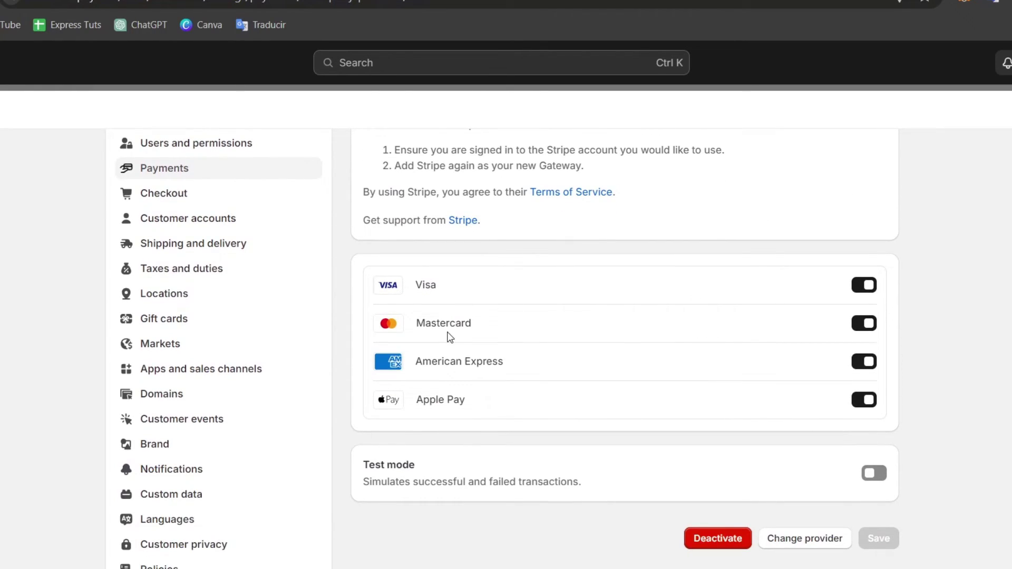
left_click_drag(438, 362, 514, 377)
left_click_drag(437, 405, 536, 413)
left_click(559, 416)
scroll(917, 505, "up", 2)
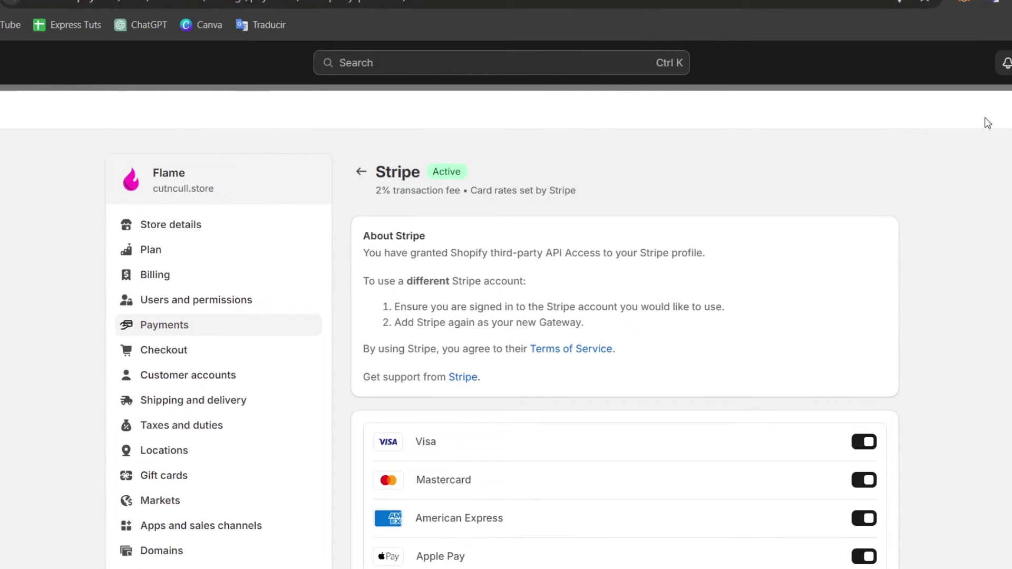
left_click(1004, 109)
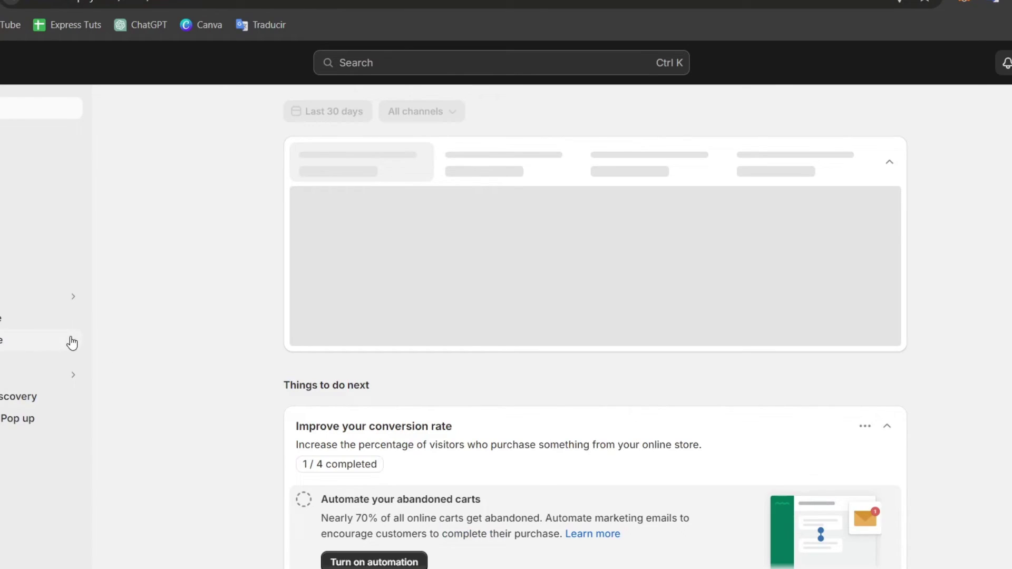
left_click(72, 342)
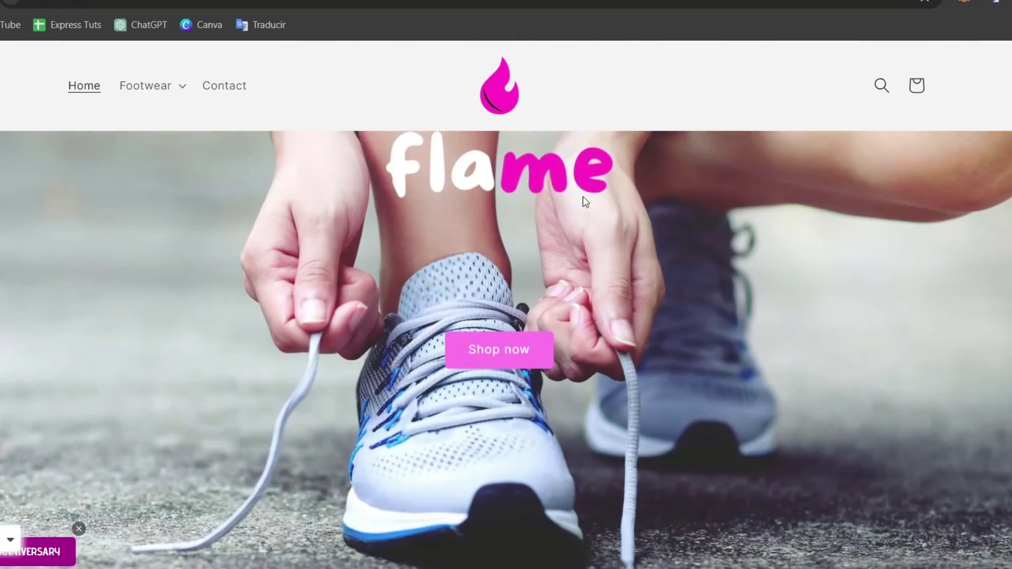
scroll(585, 202, "down", 10)
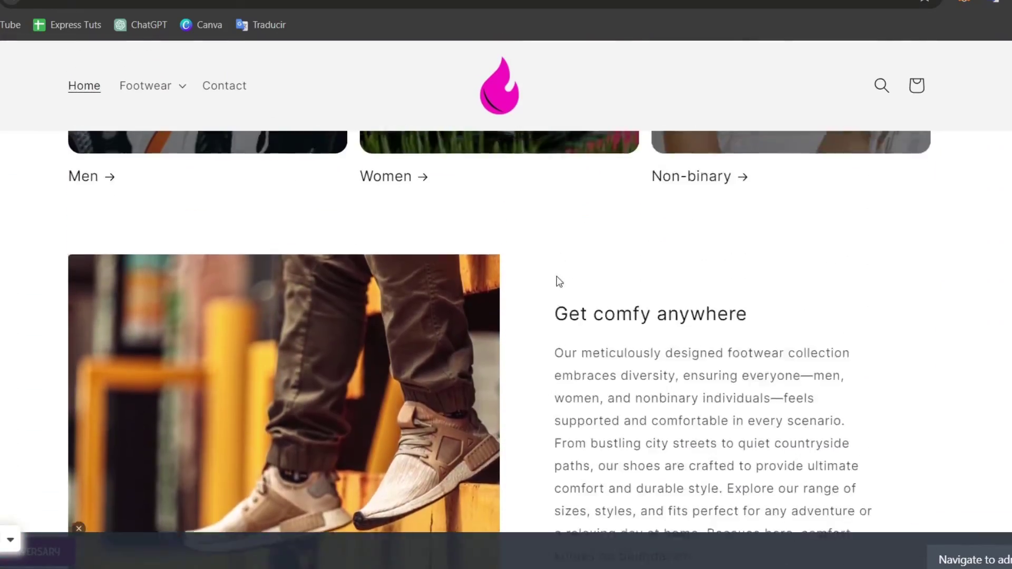
scroll(559, 282, "up", 2)
left_click(149, 184)
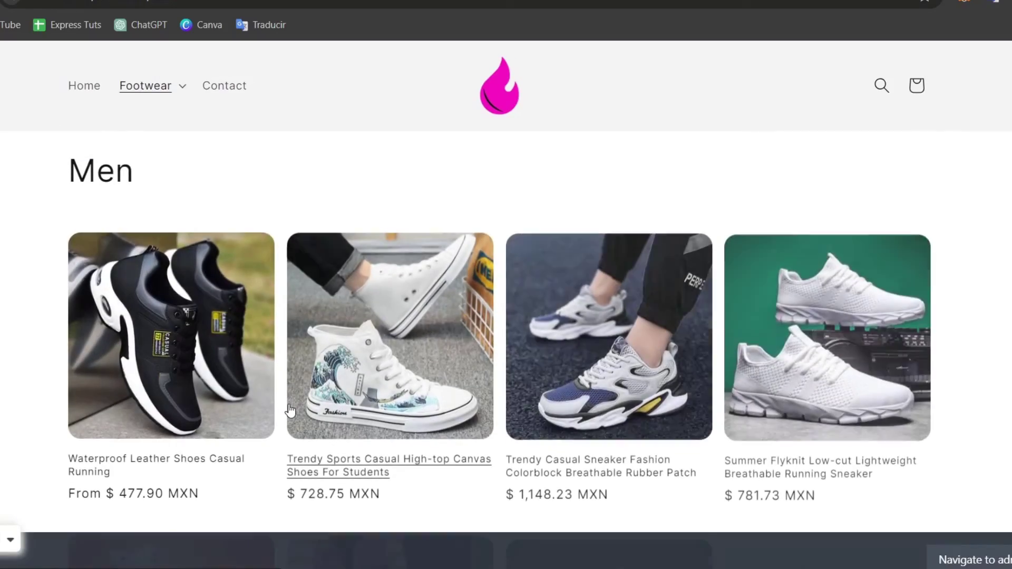
left_click(289, 410)
scroll(727, 293, "down", 3)
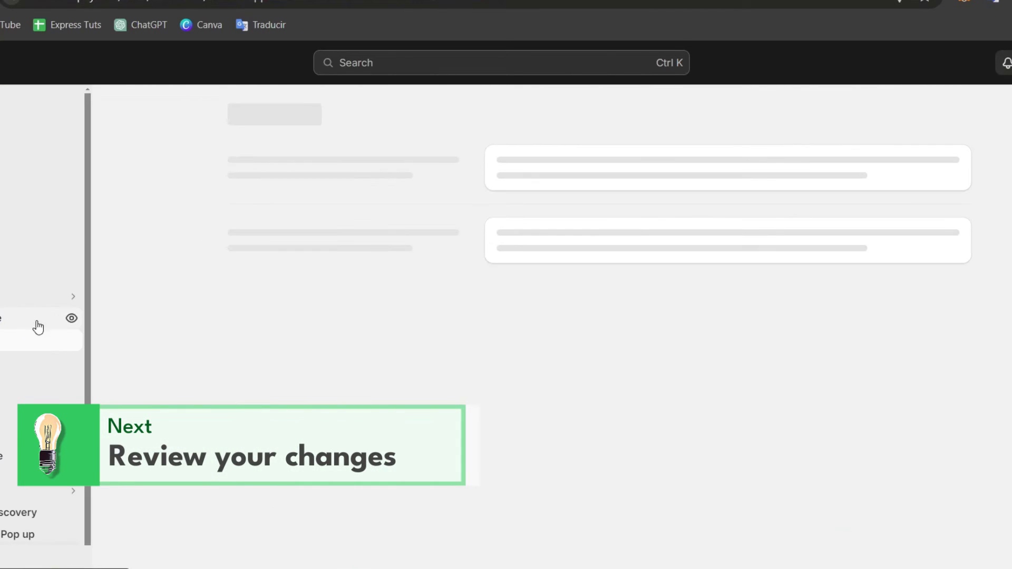
Step: Open the Default product template in the Spotlight theme editor
left_click(36, 327)
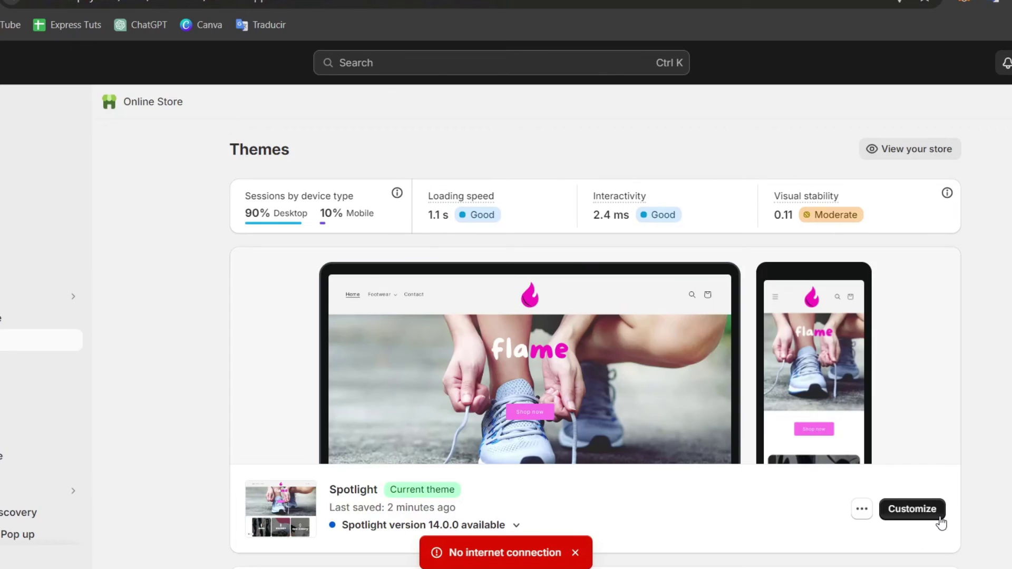
left_click(937, 512)
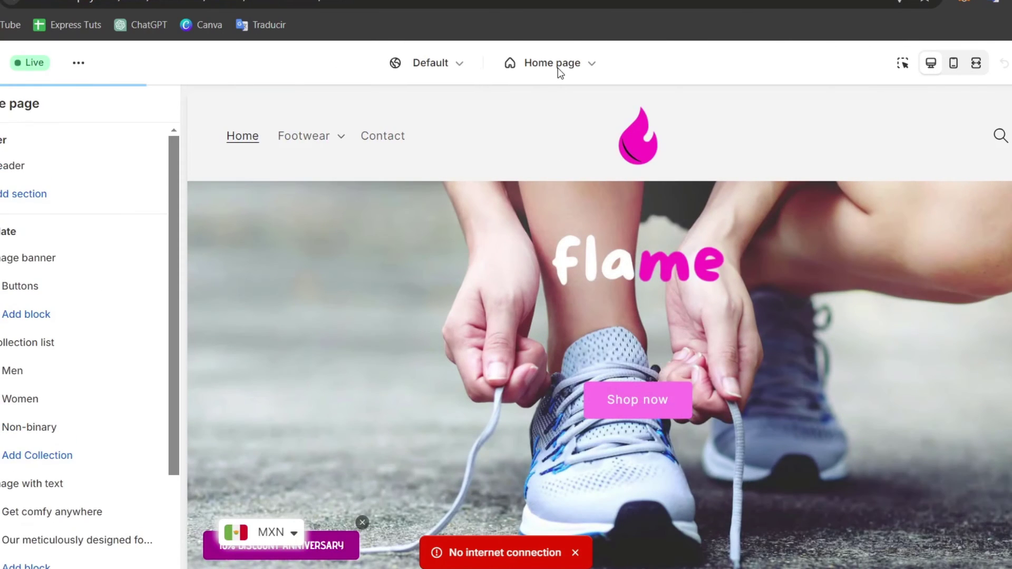
left_click(558, 65)
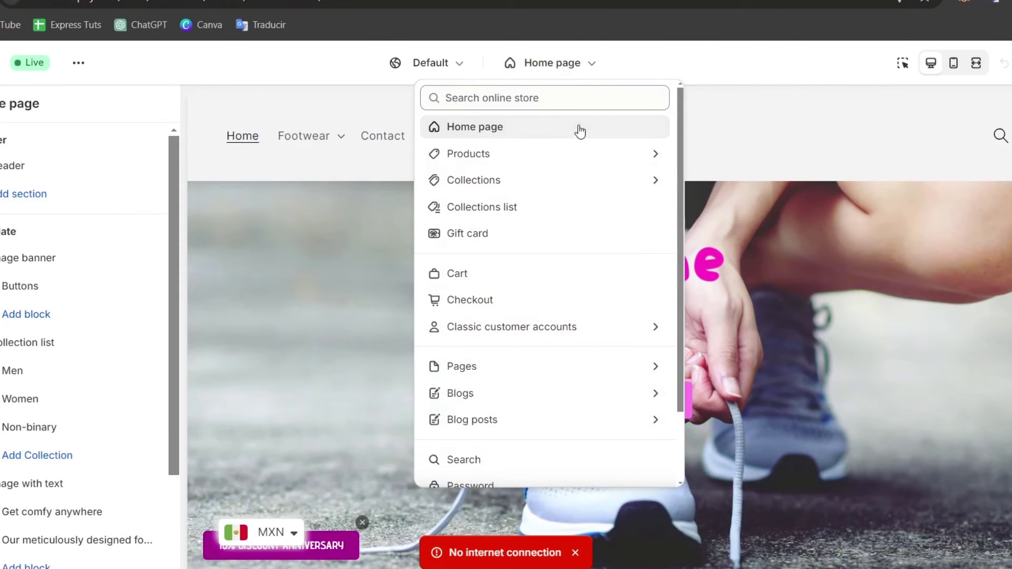
left_click(578, 164)
left_click(533, 170)
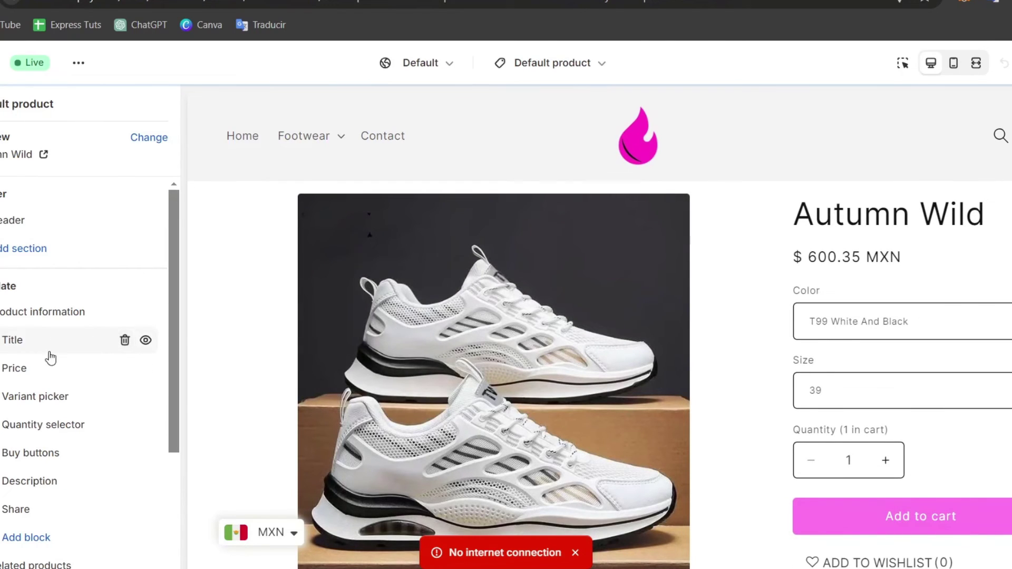
Step: Turn off Show dynamic checkout buttons in the Buy buttons block, leaving only Add to cart
left_click(18, 452)
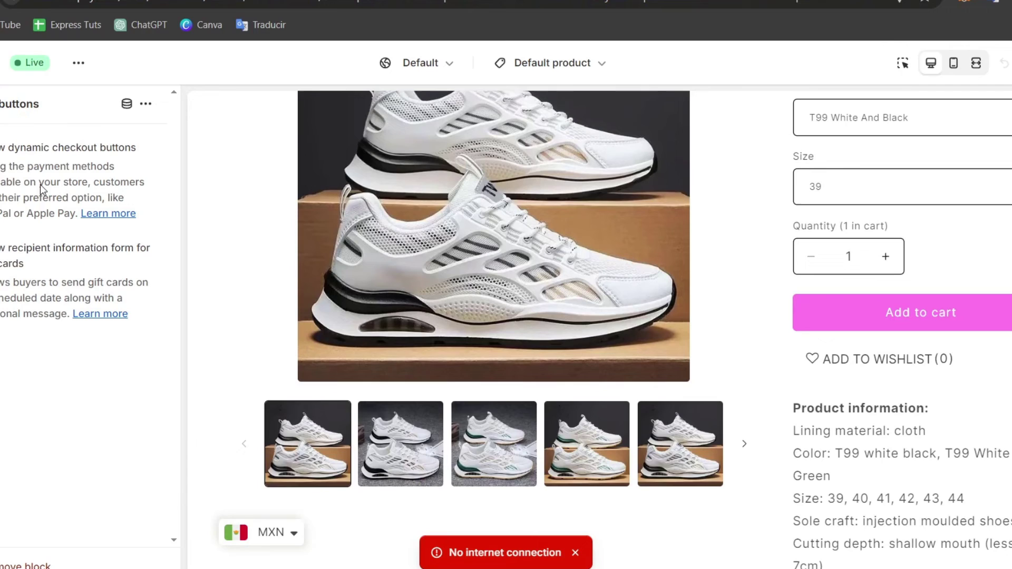
left_click(3, 153)
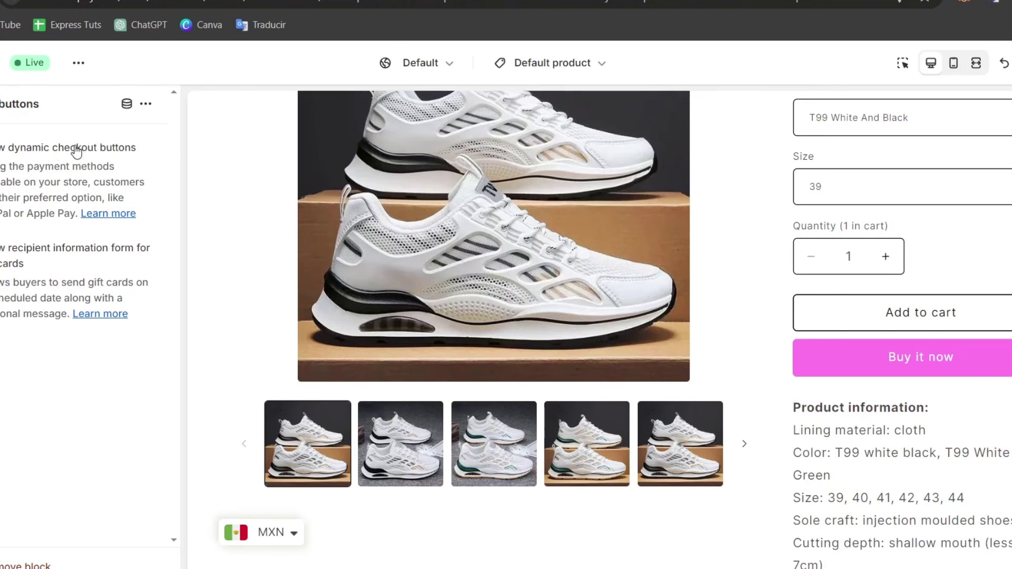
left_click(52, 154)
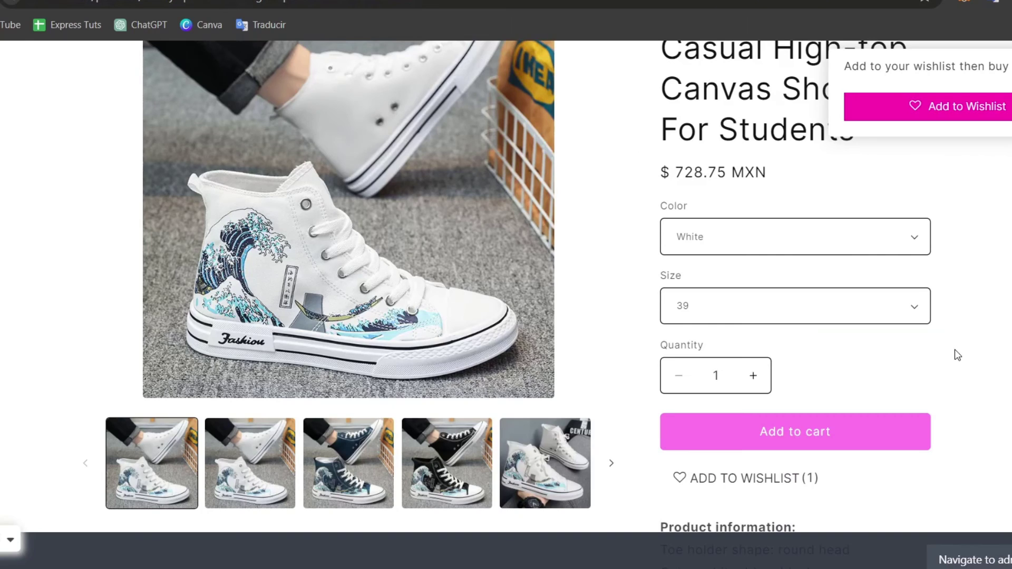
scroll(957, 355, "down", 2)
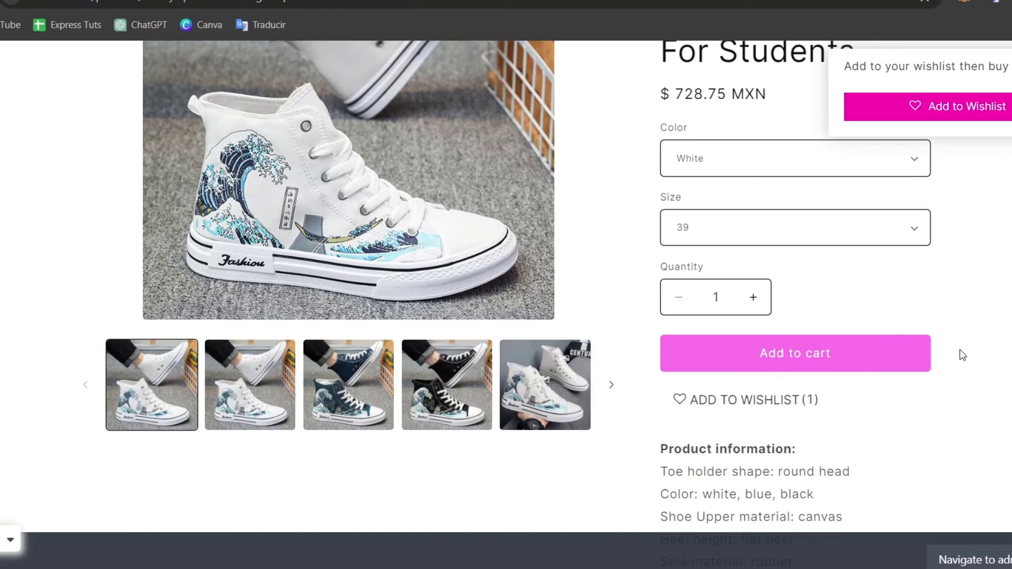